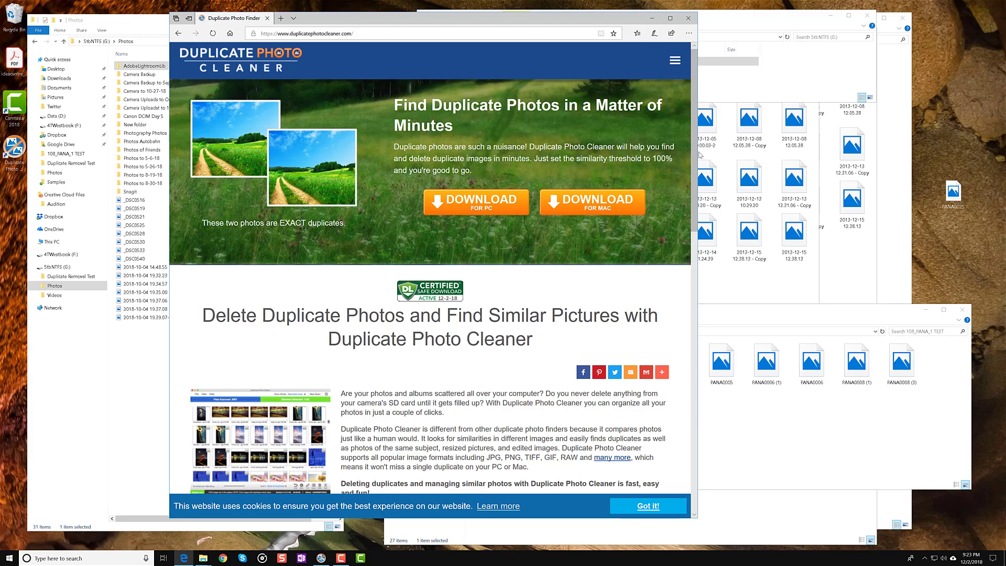
- Minimize the Edge window to reveal the File Explorer windows behind it
click(656, 20)
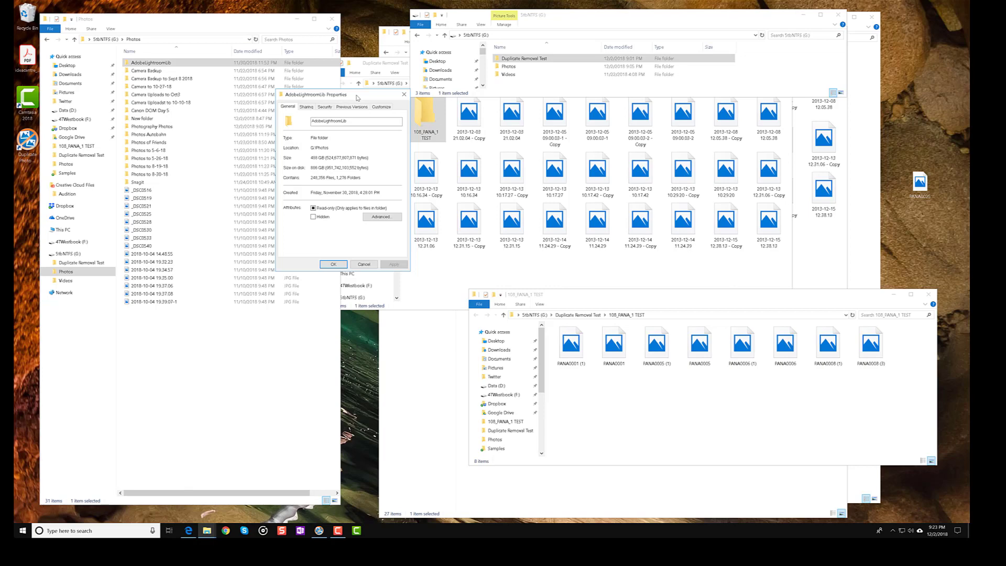
- Dismiss the AdobeLightroomLib Properties dialog to show the Photos folder listing
click(404, 95)
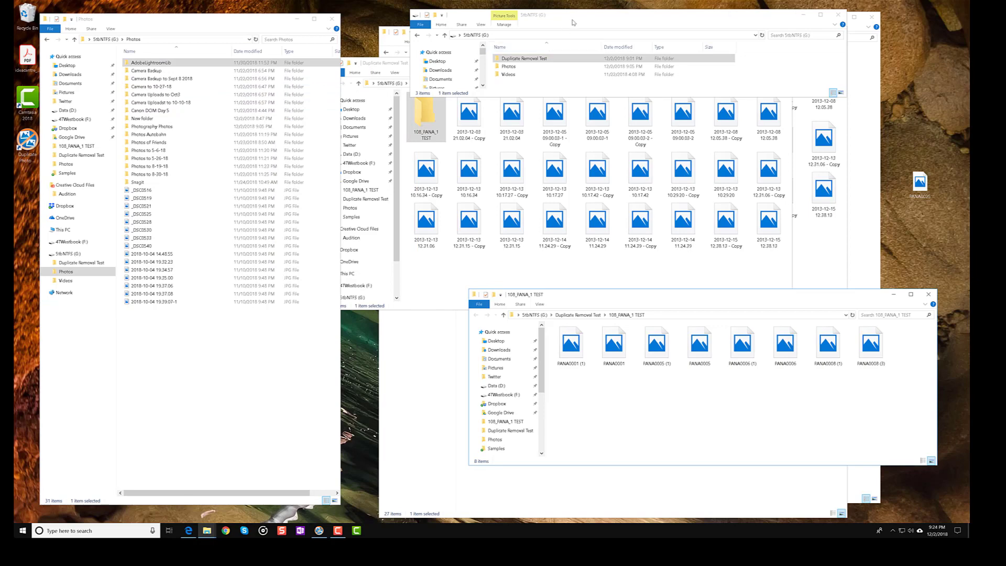
- Copy the Duplicate Removal Test folder and paste it on G: as 'Duplicate Removal Test - Copy'
drag(575, 23, 593, 23)
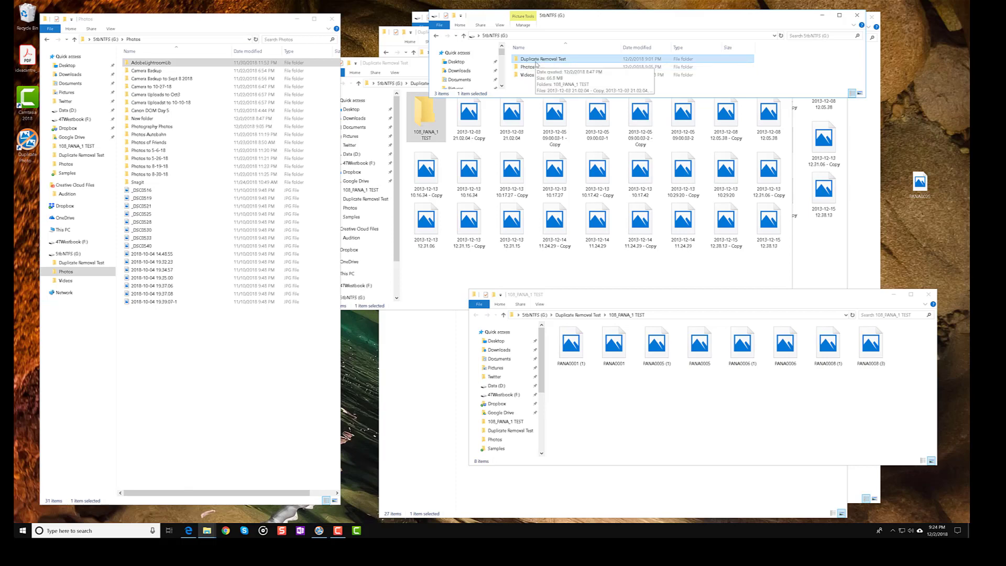
click(424, 67)
drag(436, 68, 450, 80)
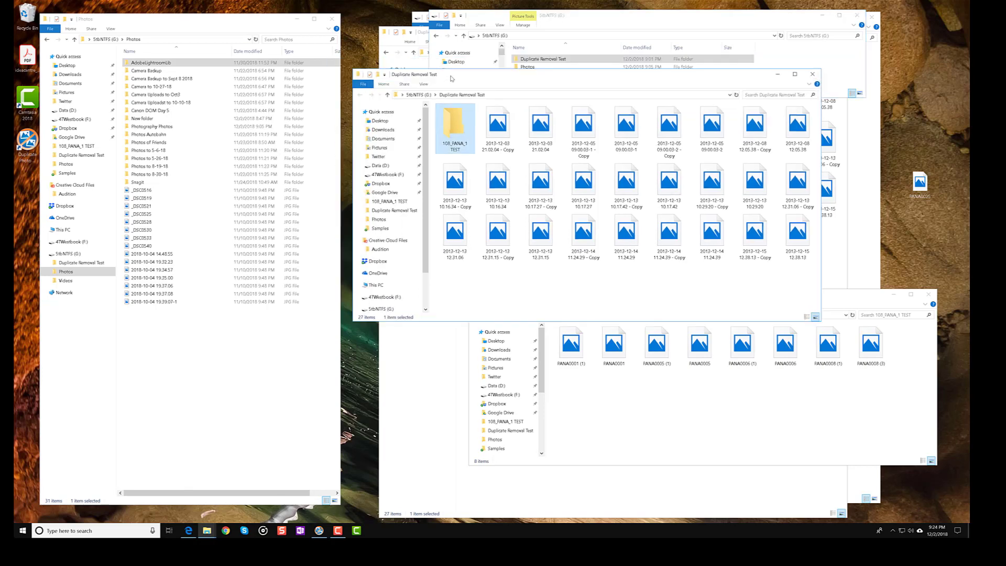
click(576, 29)
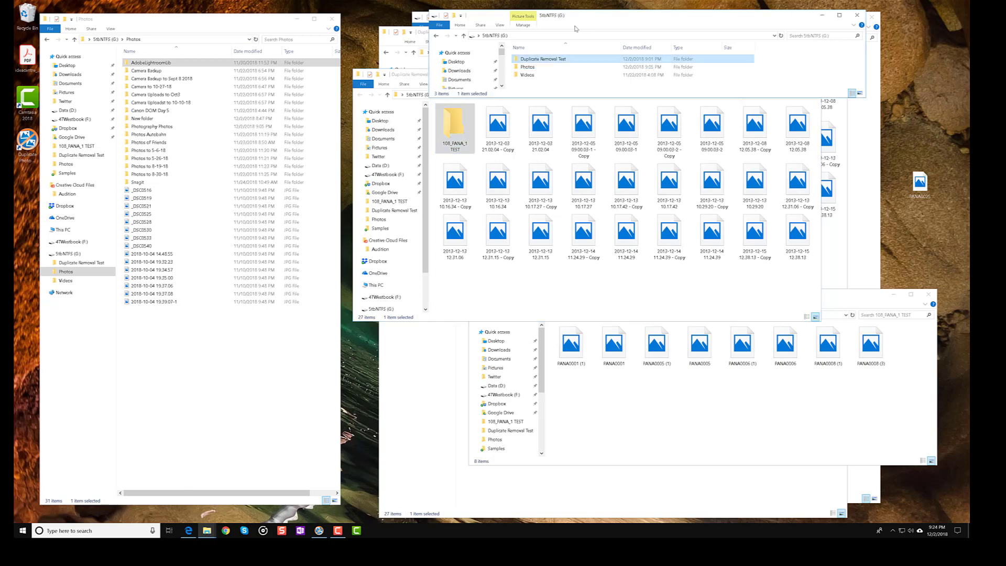
right_click(546, 60)
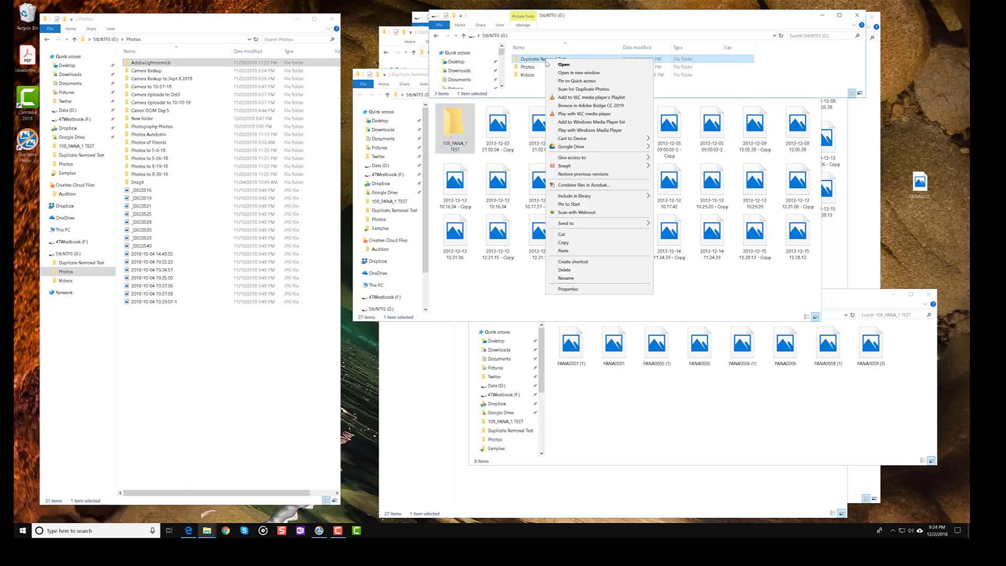
click(568, 244)
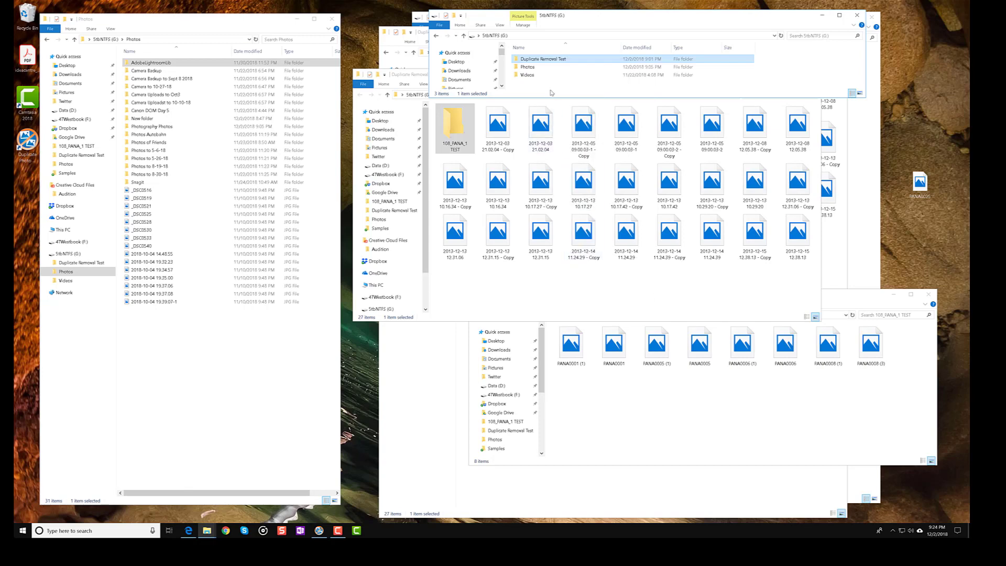
right_click(550, 90)
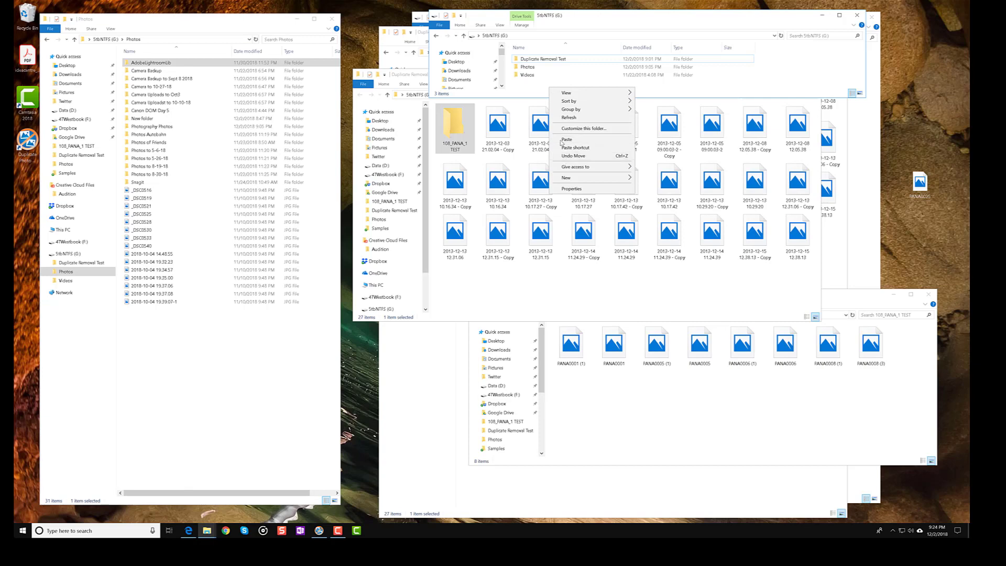
click(566, 139)
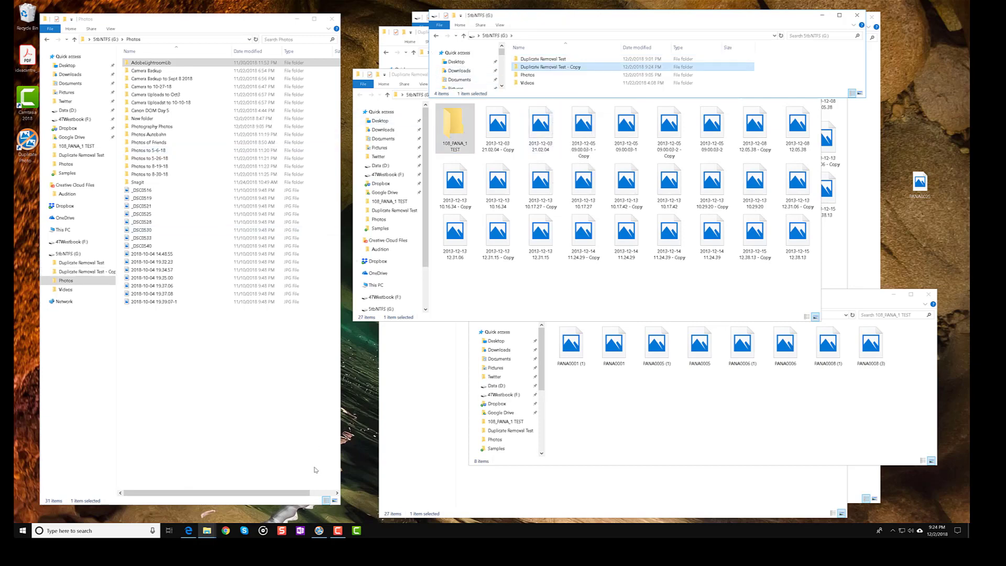
- Move Duplicate Photo Cleaner to the left, then return to the Duplicate Removal Test folder window
click(318, 530)
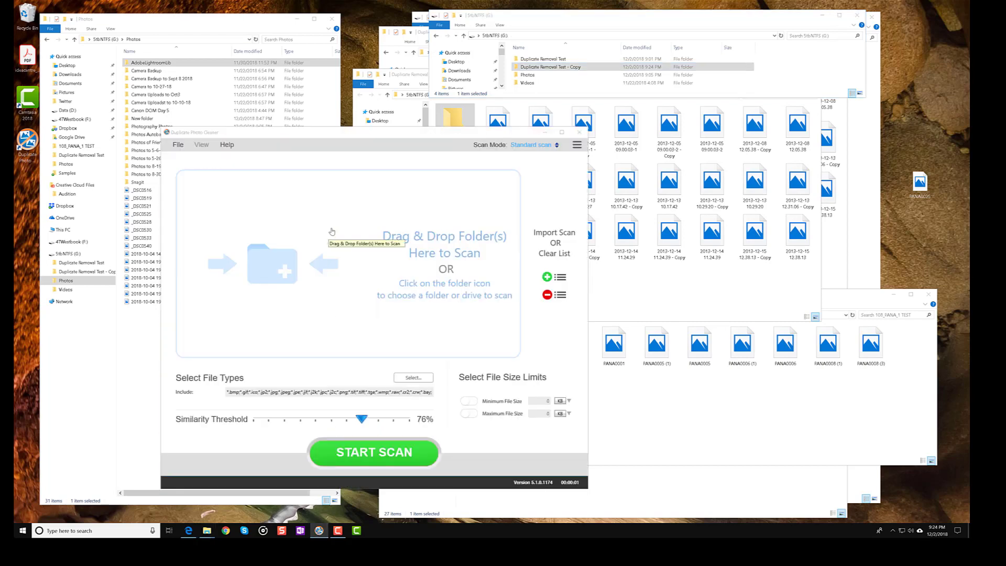
drag(251, 132, 172, 125)
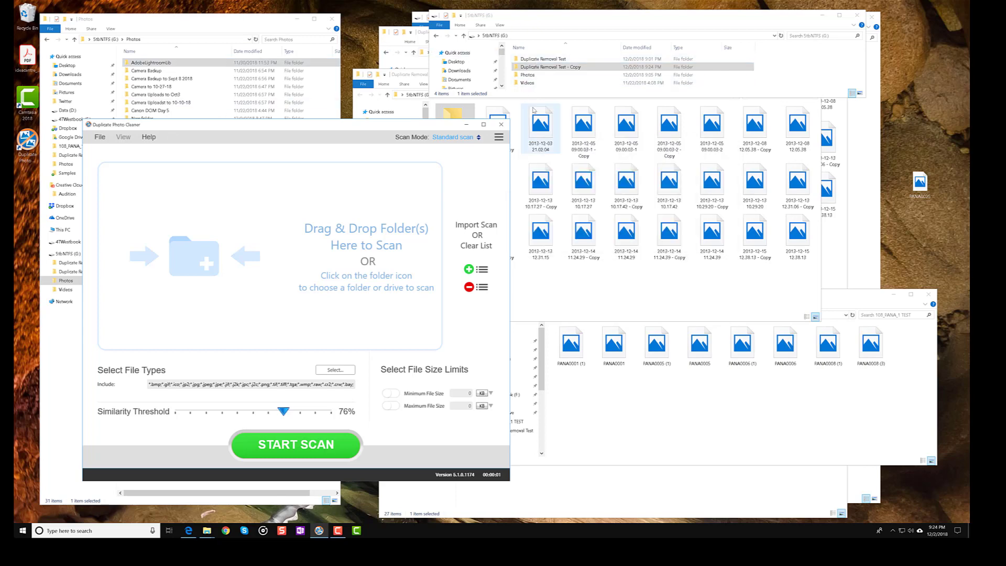
click(454, 111)
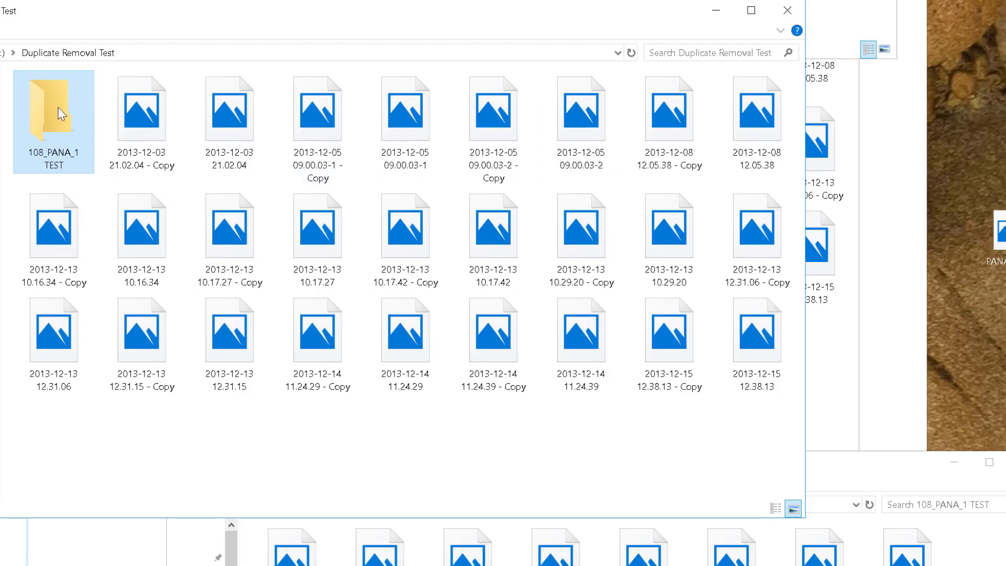
- Step through originals and copies in Photos, from 2013-12-03 21.02.04 to the KILL ROOM sign
click(425, 559)
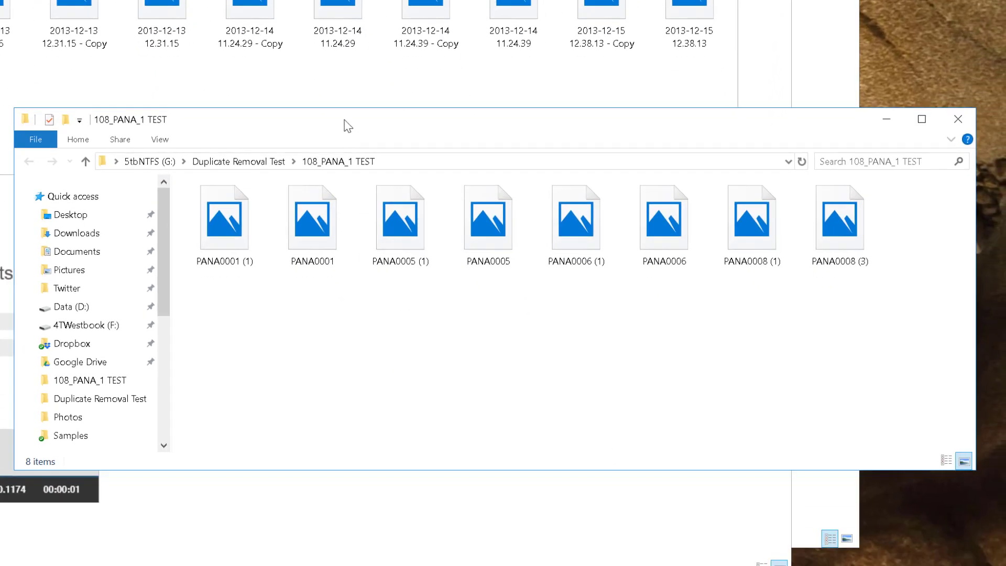
drag(350, 152, 351, 200)
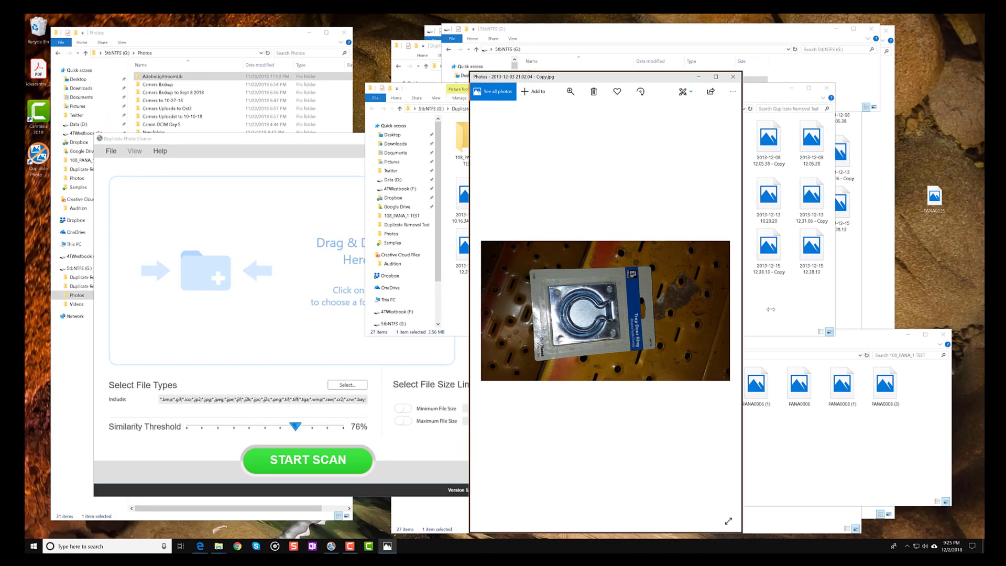
drag(747, 314, 812, 319)
click(788, 311)
click(788, 311)
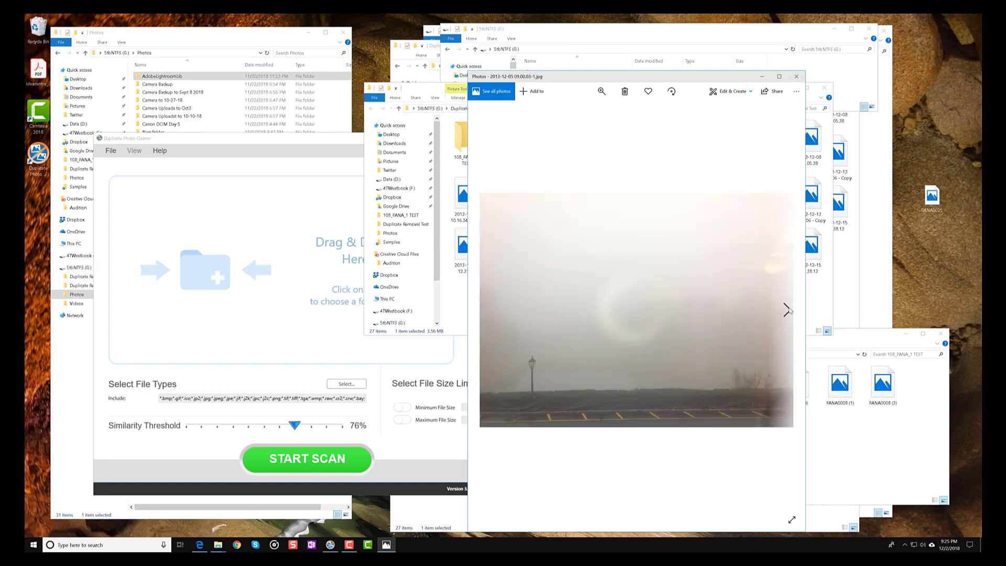
click(788, 311)
click(788, 311)
click(788, 311)
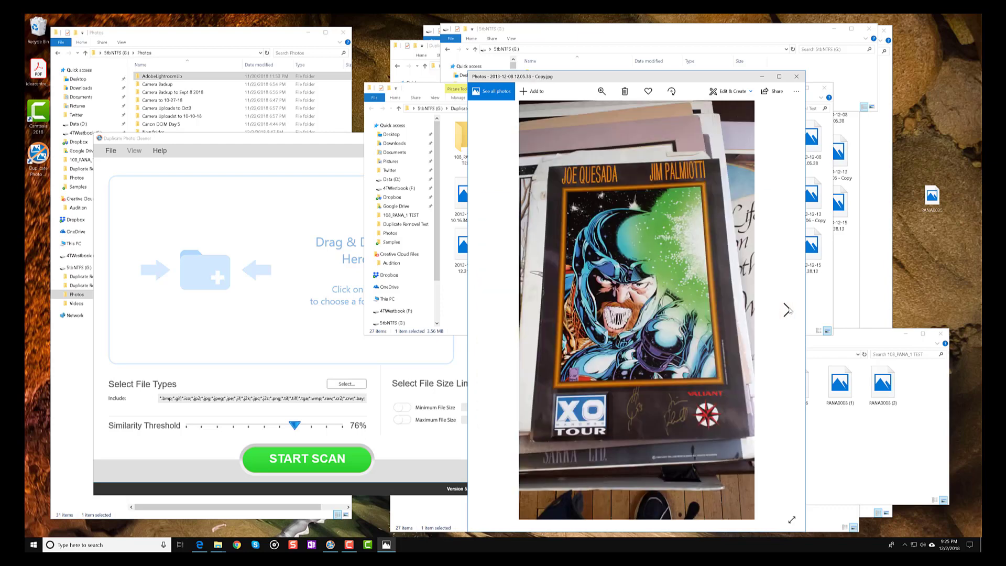
click(787, 311)
click(788, 310)
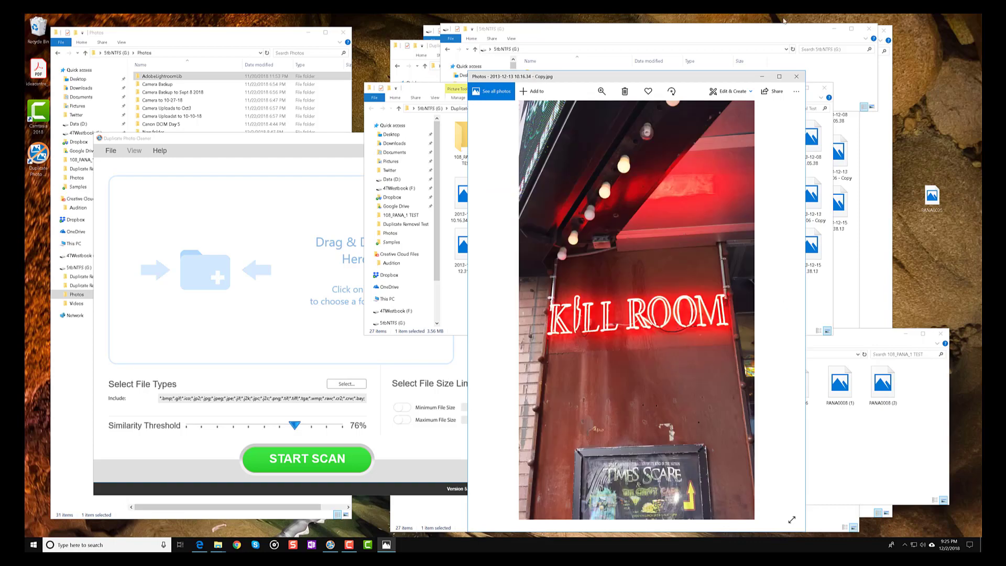
click(797, 76)
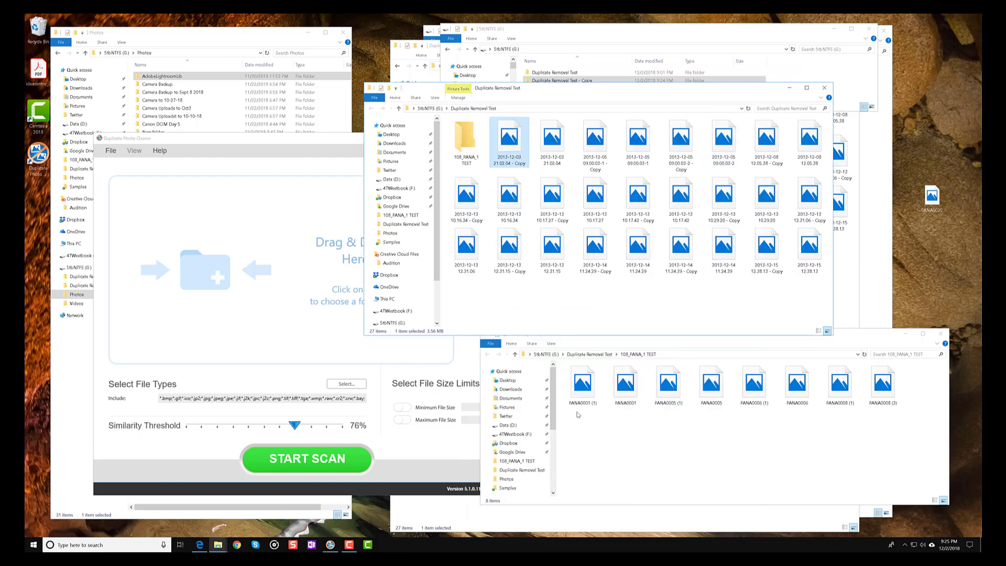
- Preview PANA0001 (1), the train station and the Hilton building photos from 108_PANA_1 TEST
drag(574, 409, 901, 393)
click(590, 379)
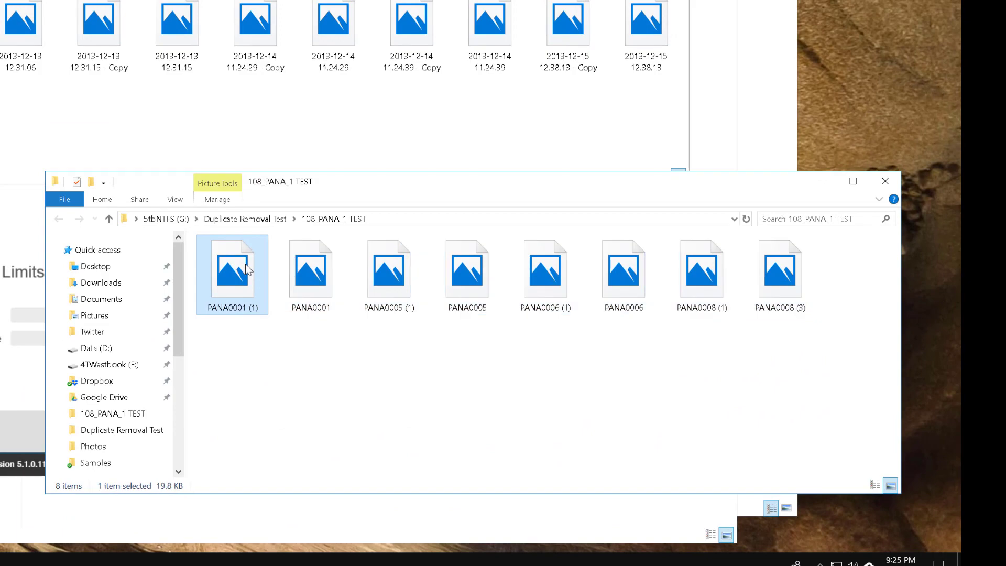
double_click(246, 266)
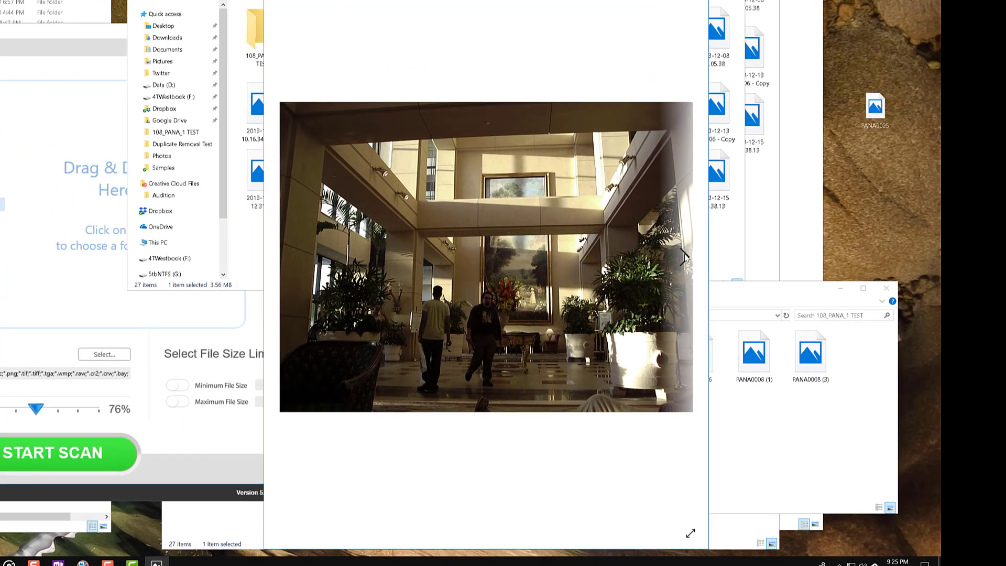
click(635, 181)
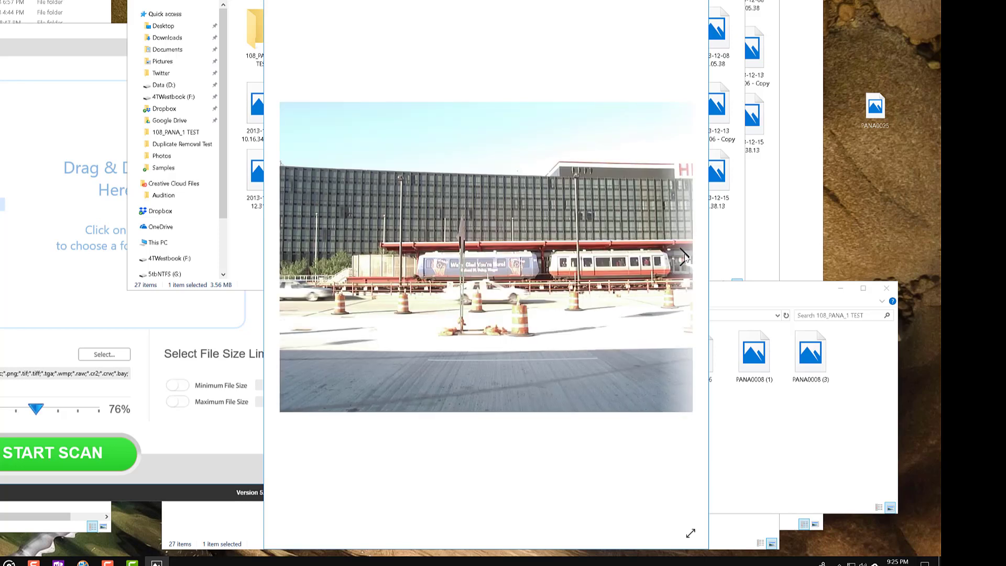
click(684, 255)
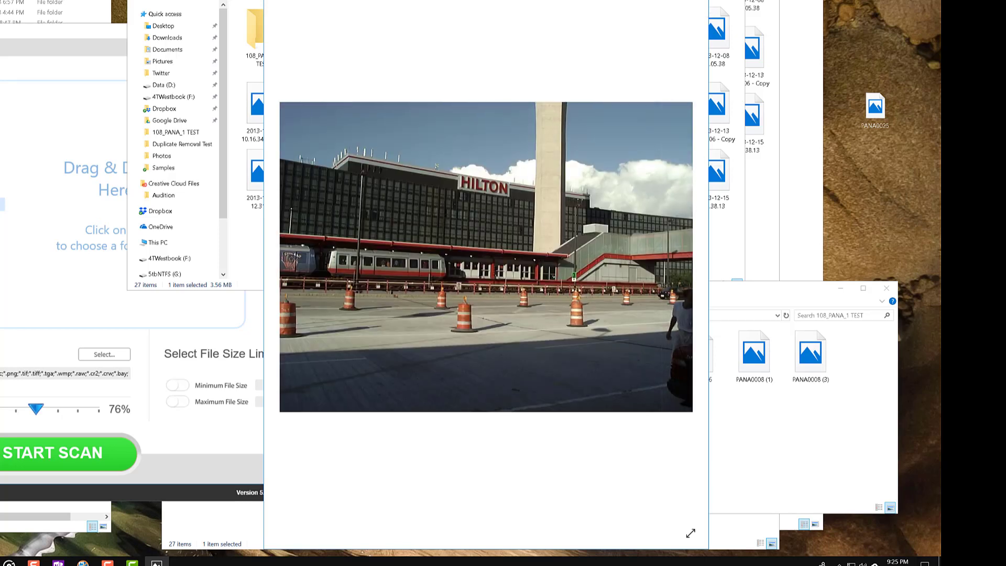
key(Escape)
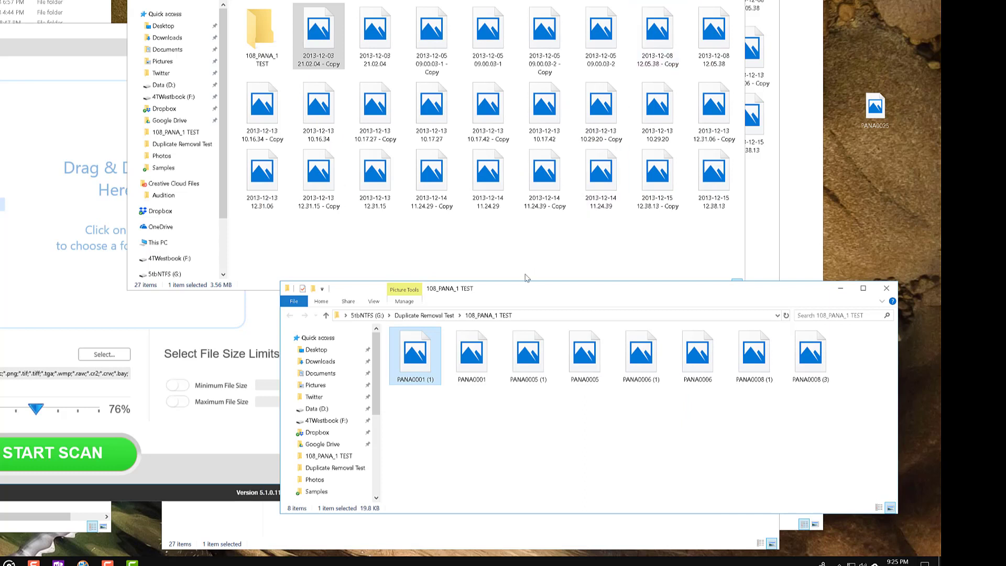
- Reopen 108_PANA_1 TEST in a lower window and select Duplicate Removal Test on the G: drive
drag(536, 294, 535, 306)
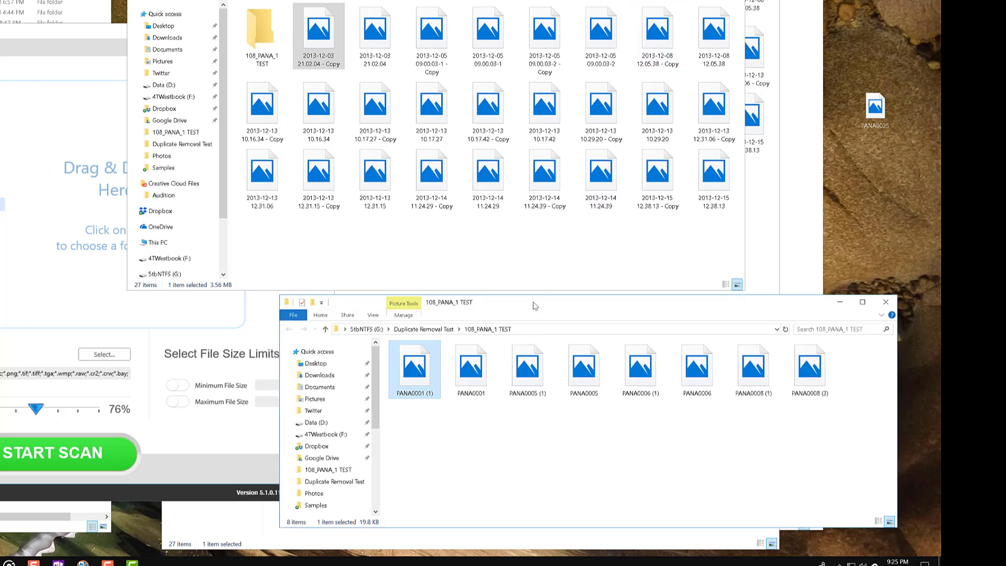
click(886, 302)
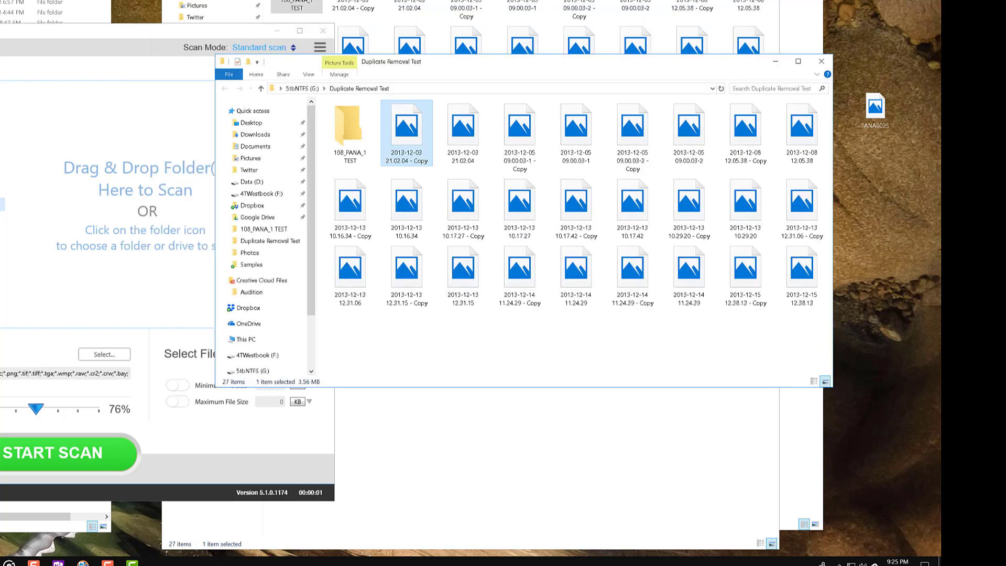
double_click(350, 126)
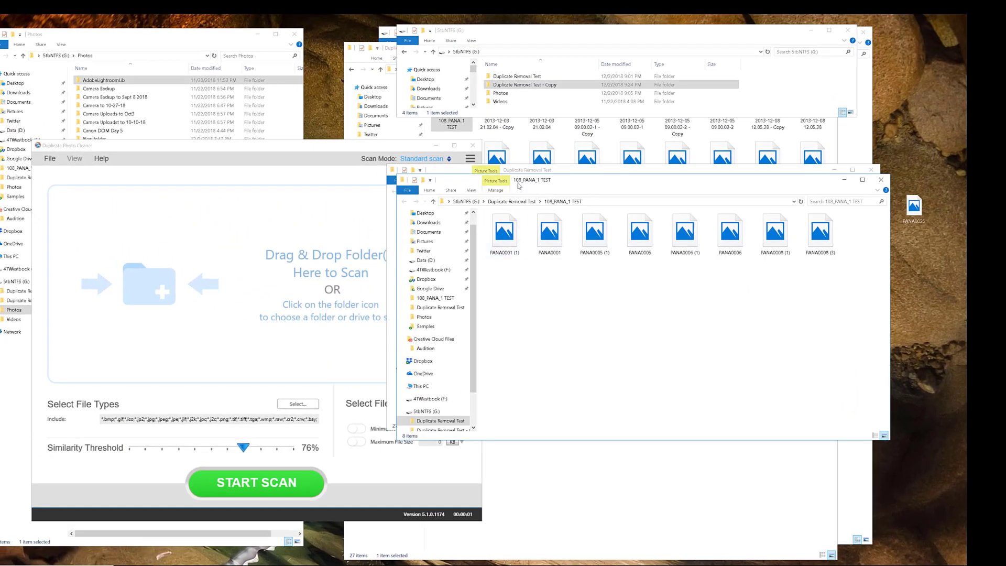
drag(519, 185, 537, 302)
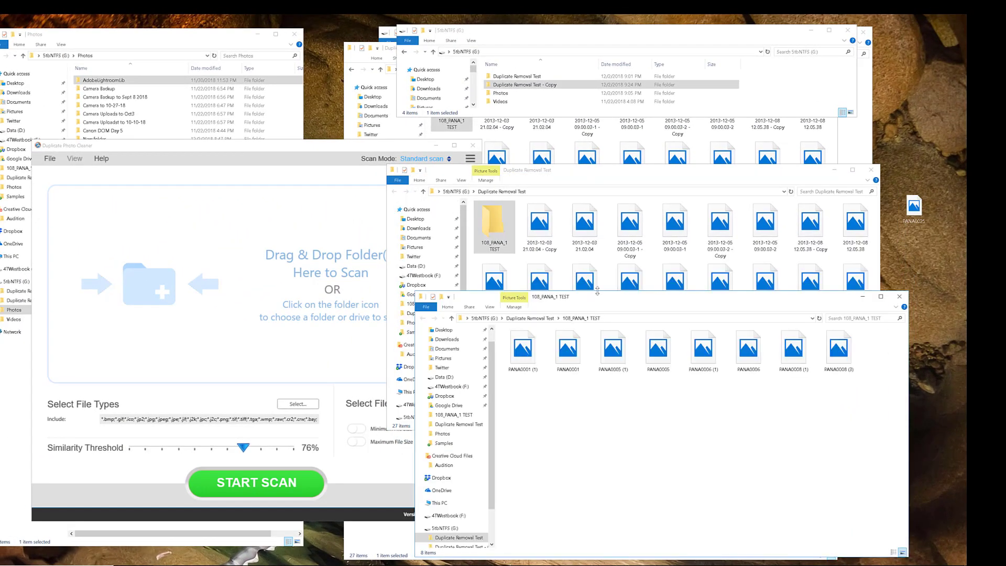
drag(599, 369, 590, 445)
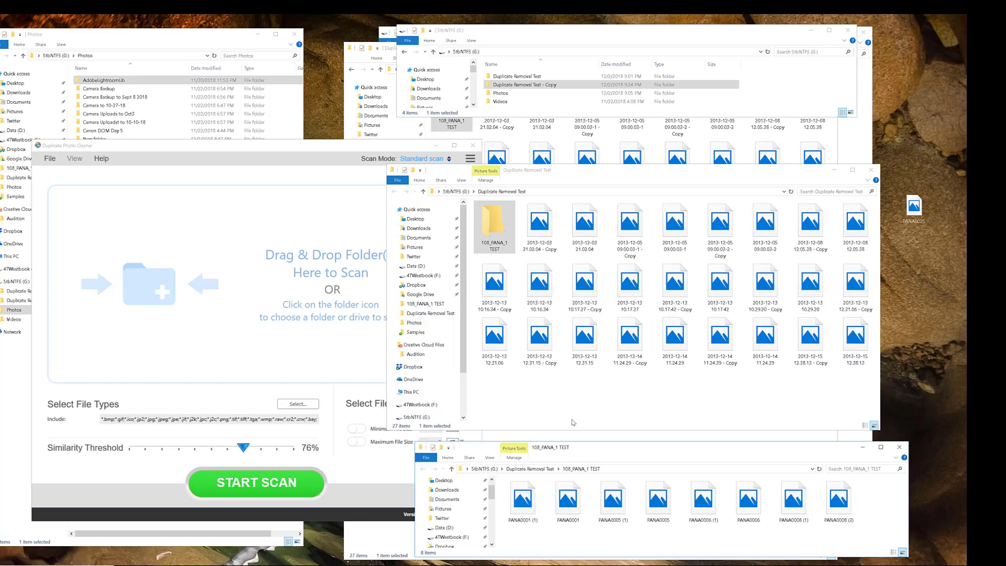
click(508, 48)
click(517, 77)
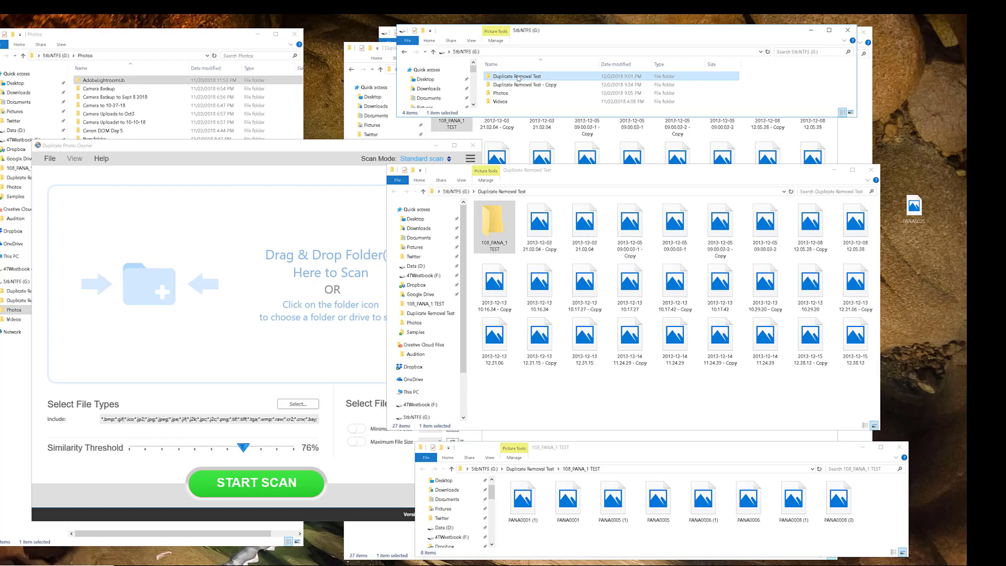
click(406, 152)
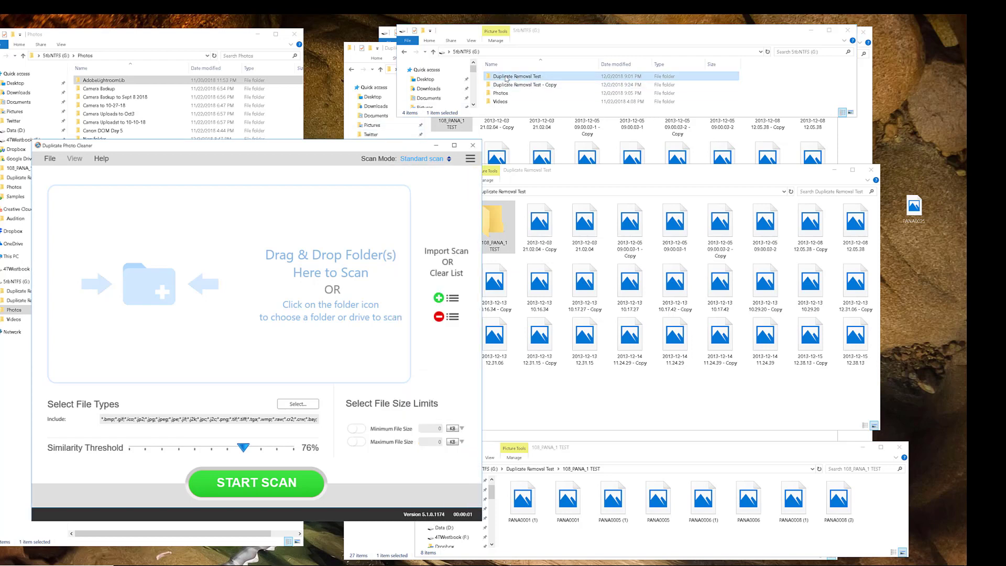
- Add G:\Duplicate Removal Test to the scan list and run the duplicate scan
drag(507, 79, 236, 286)
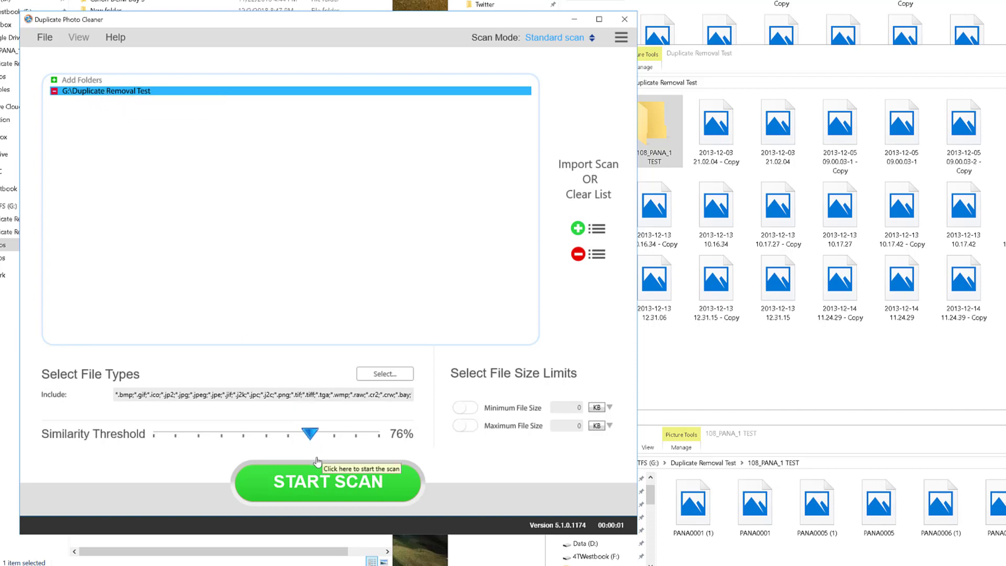
click(345, 481)
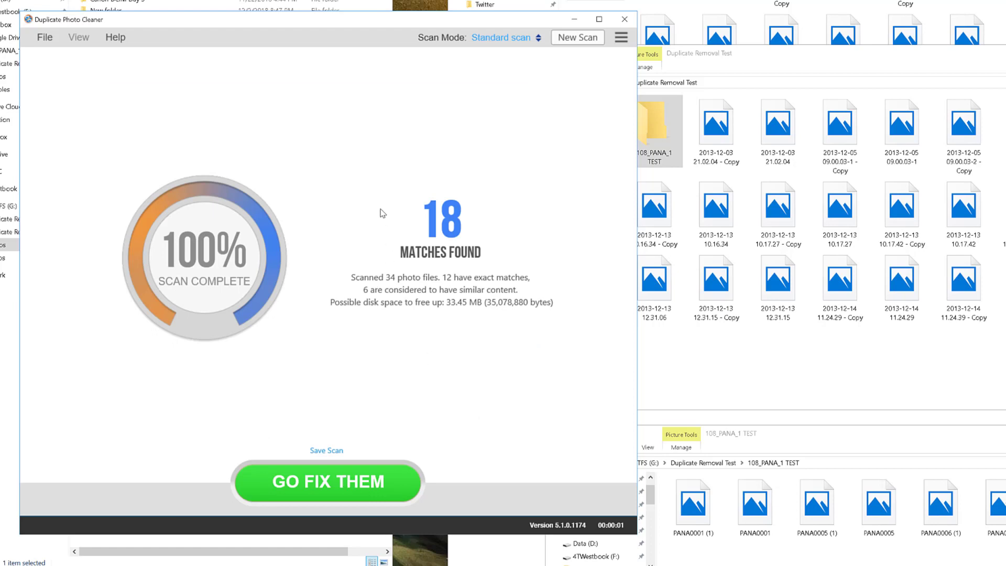
- Open the results gallery with GO FIX THEM to review the 100% matches
click(345, 477)
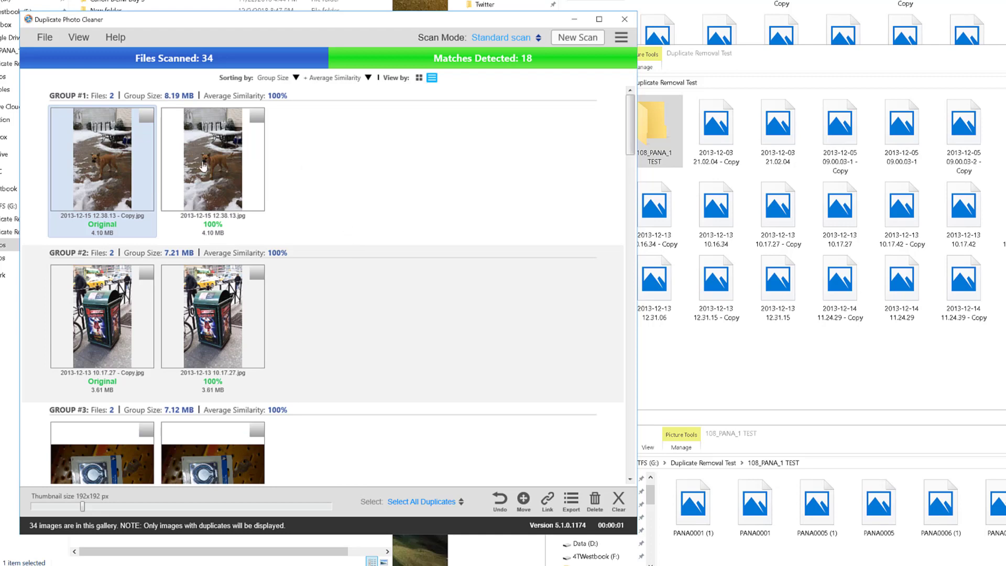
- Tick the copy in each of Groups #1 to #6 for removal
click(260, 117)
click(262, 288)
scroll(262, 286, down, 3)
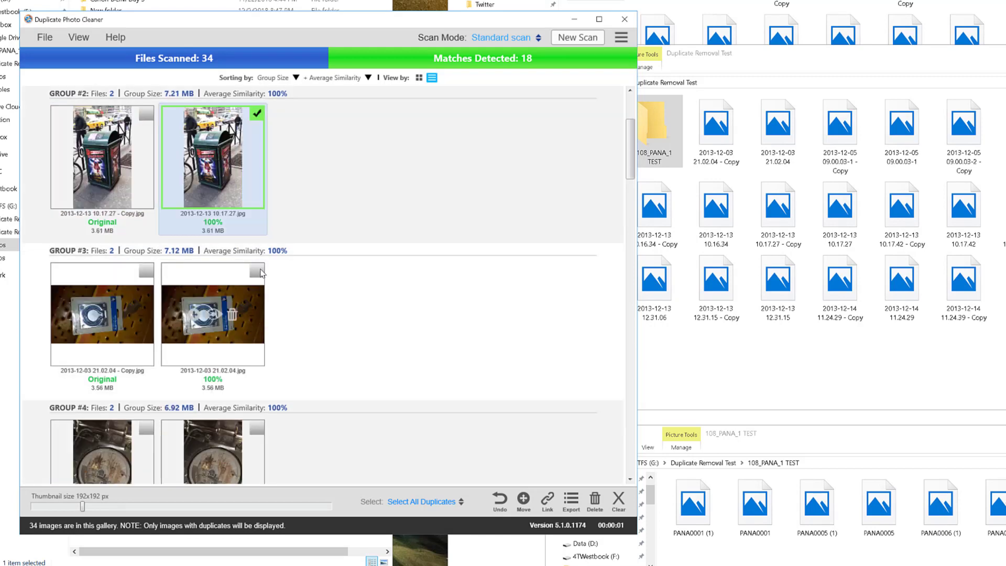
click(261, 273)
scroll(261, 273, down, 4)
click(256, 193)
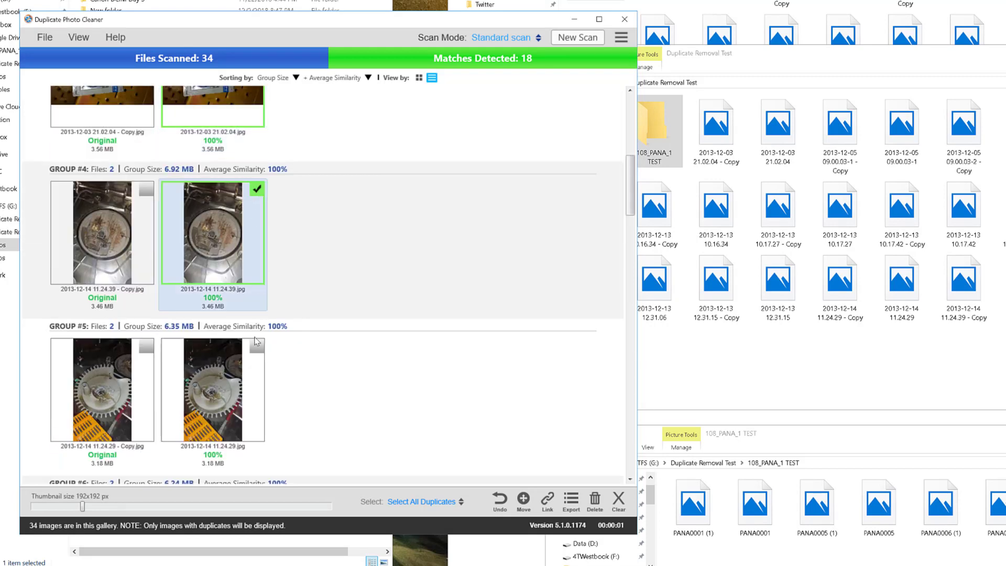
click(257, 346)
scroll(259, 346, down, 5)
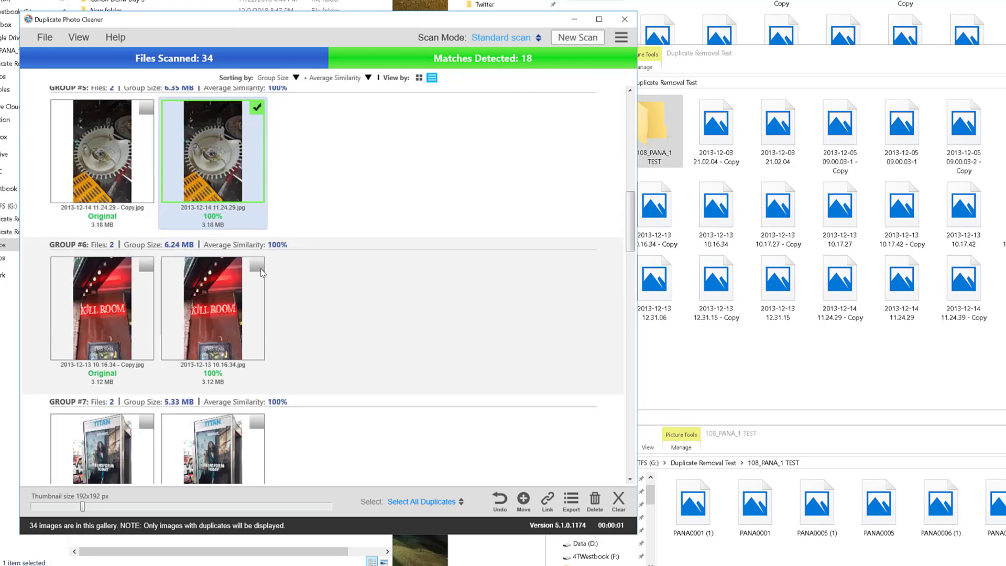
click(262, 266)
- Tick the copies in Groups #7 to #12, including the second and fourth photos in Group #9
scroll(262, 302, down, 3)
click(259, 281)
scroll(259, 281, down, 2)
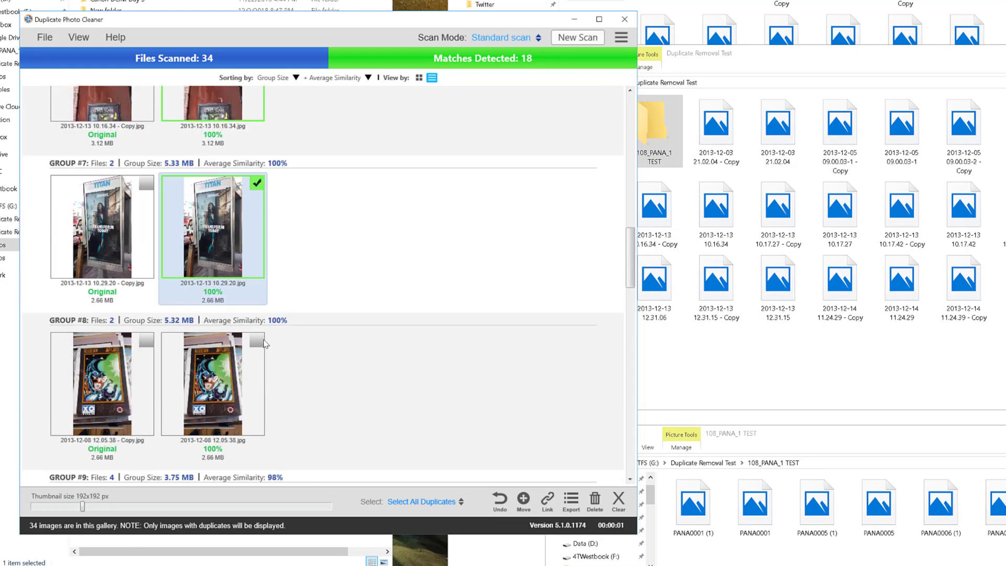
click(258, 339)
scroll(262, 356, down, 3)
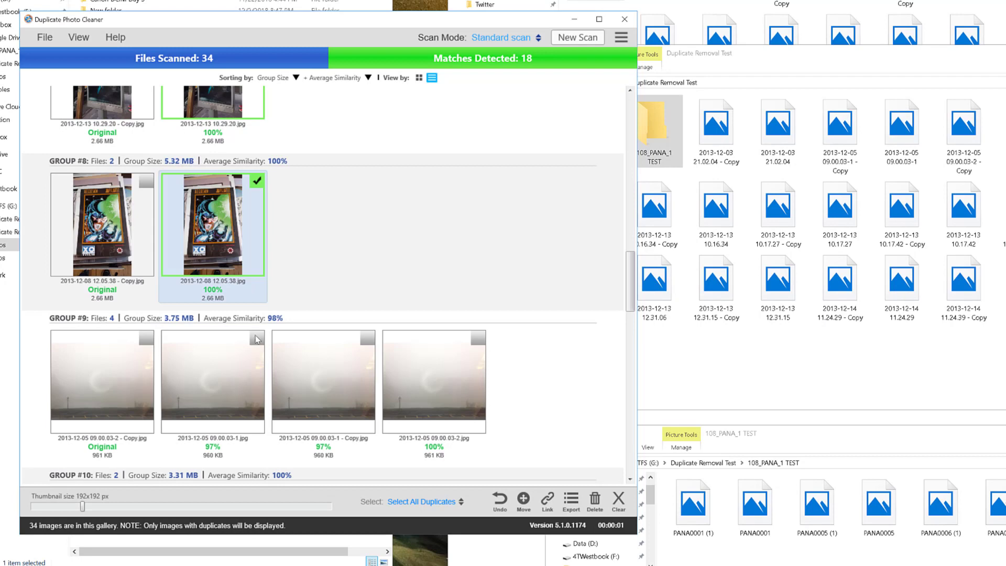
click(257, 339)
click(477, 338)
scroll(472, 346, down, 3)
click(258, 336)
scroll(410, 397, down, 3)
click(258, 334)
scroll(293, 356, down, 3)
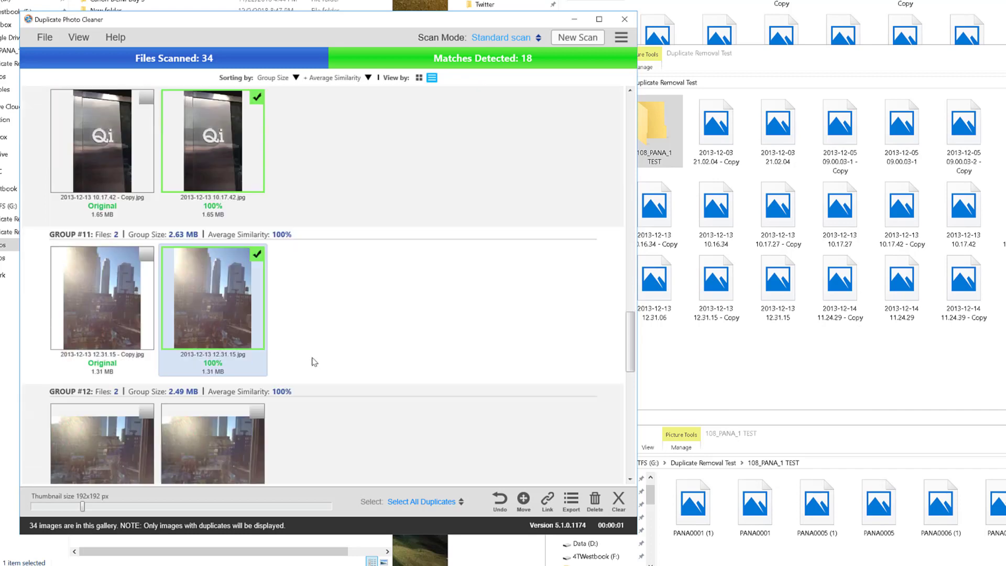
click(256, 335)
scroll(372, 367, down, 3)
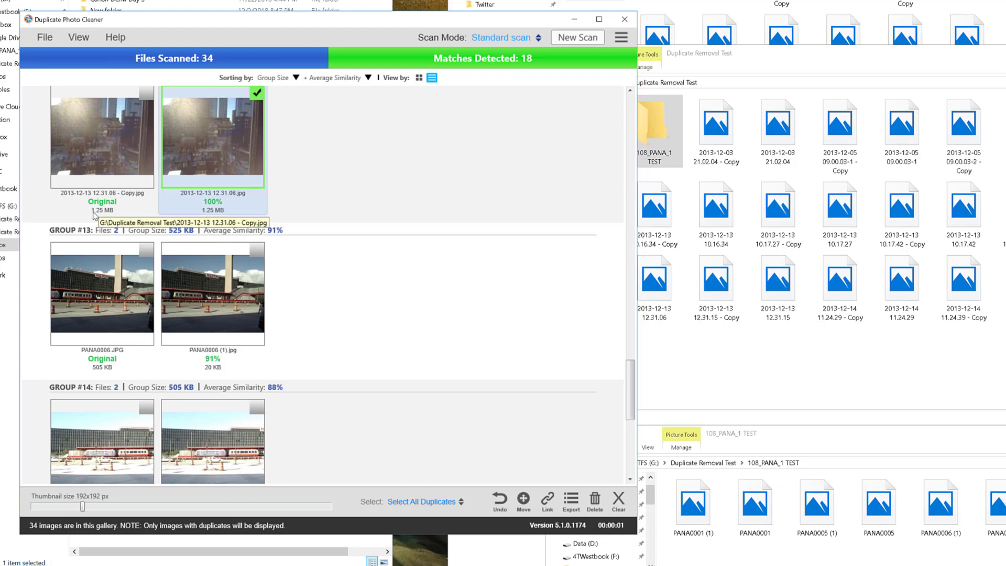
scroll(218, 215, up, 2)
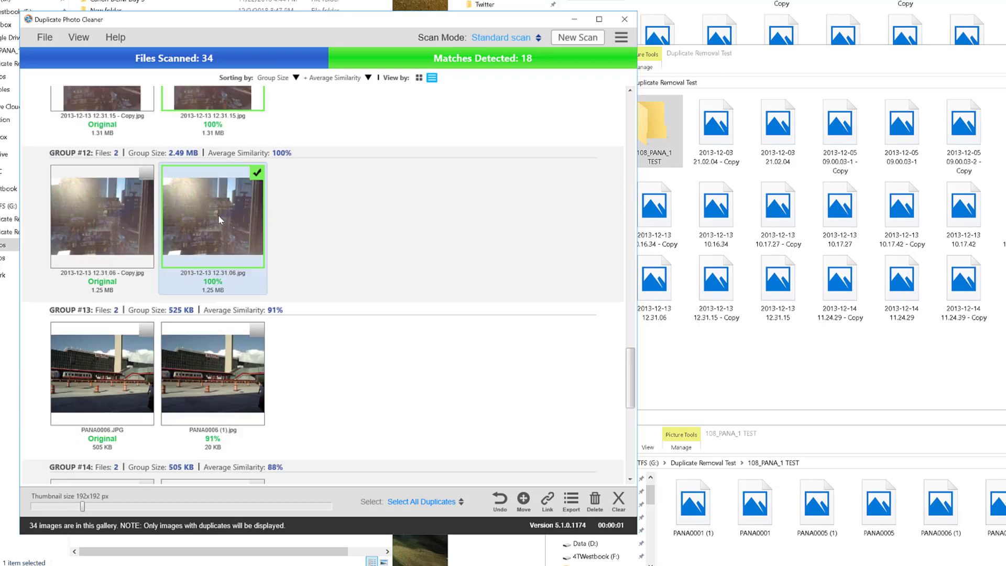
scroll(220, 153, up, 2)
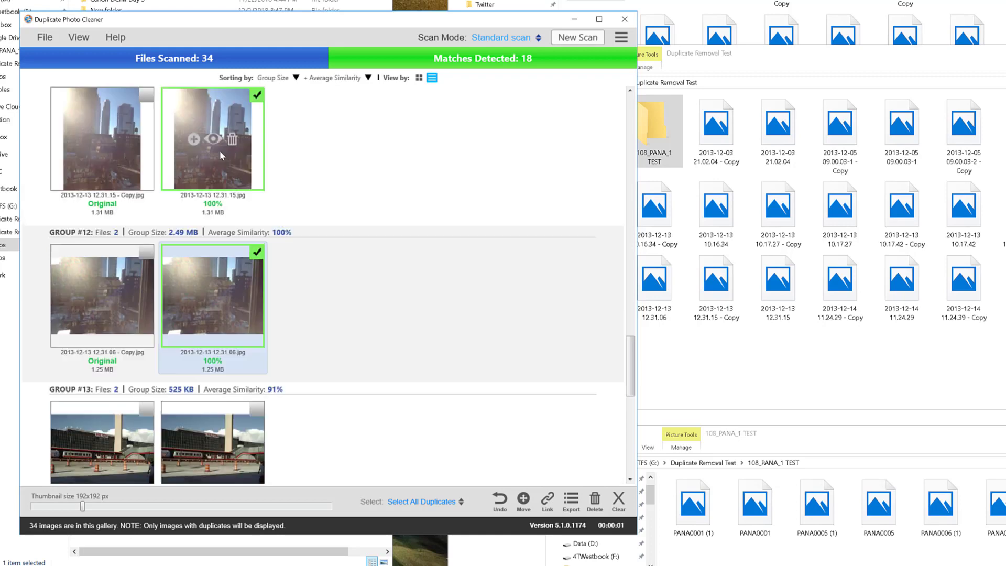
- Delete the marked duplicate copies, moving them to the Recycle Bin
click(850, 56)
click(495, 20)
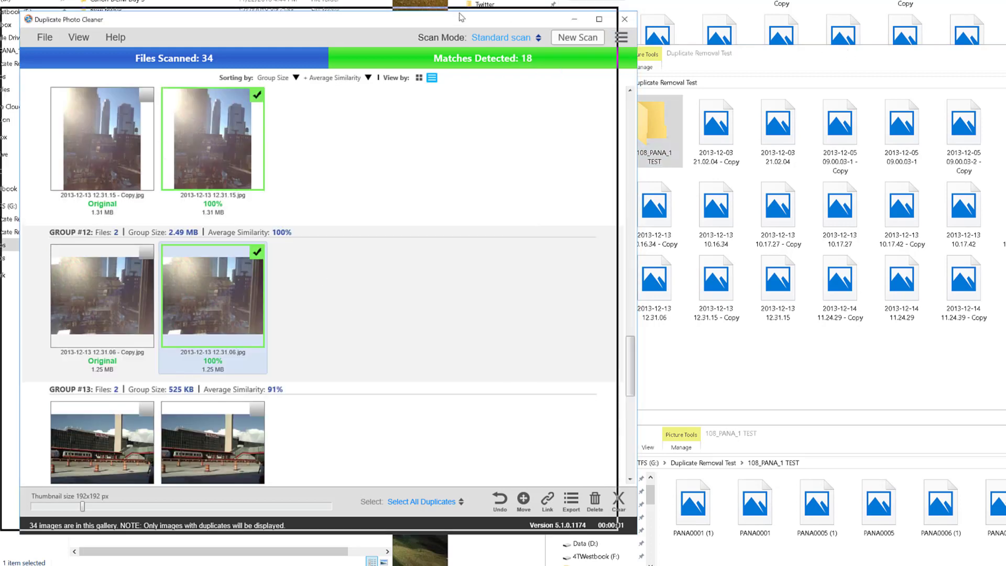
drag(496, 19, 450, 6)
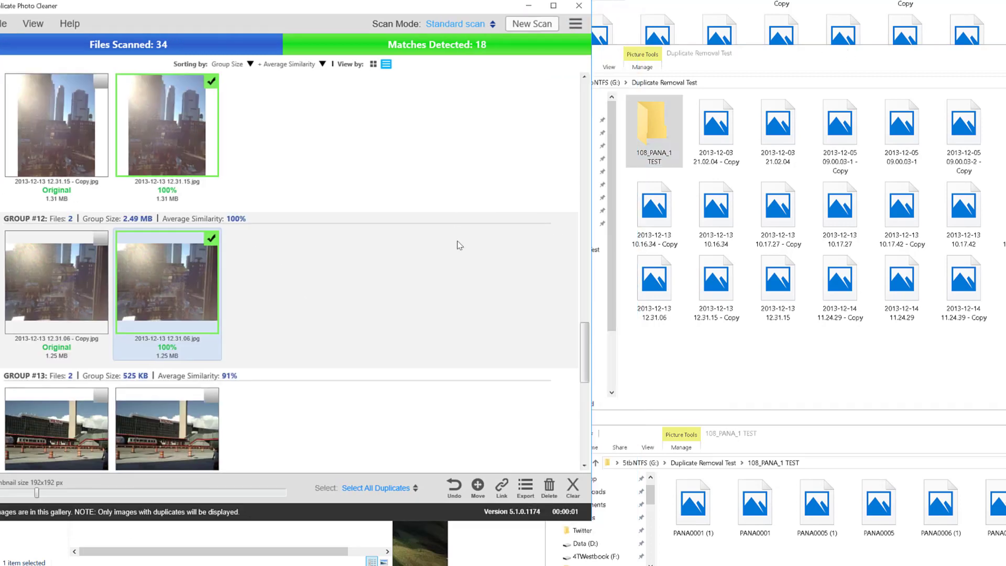
click(549, 490)
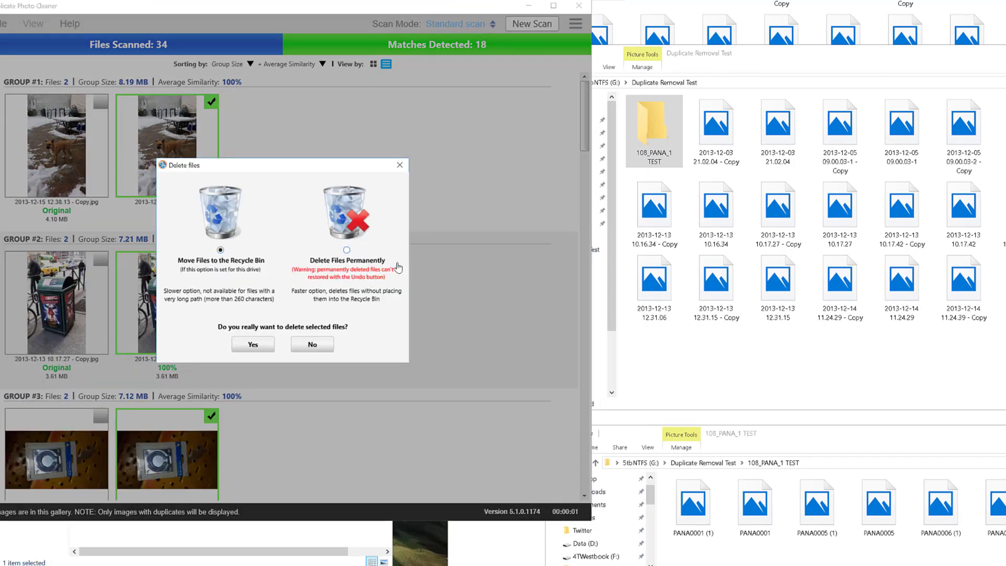
click(253, 345)
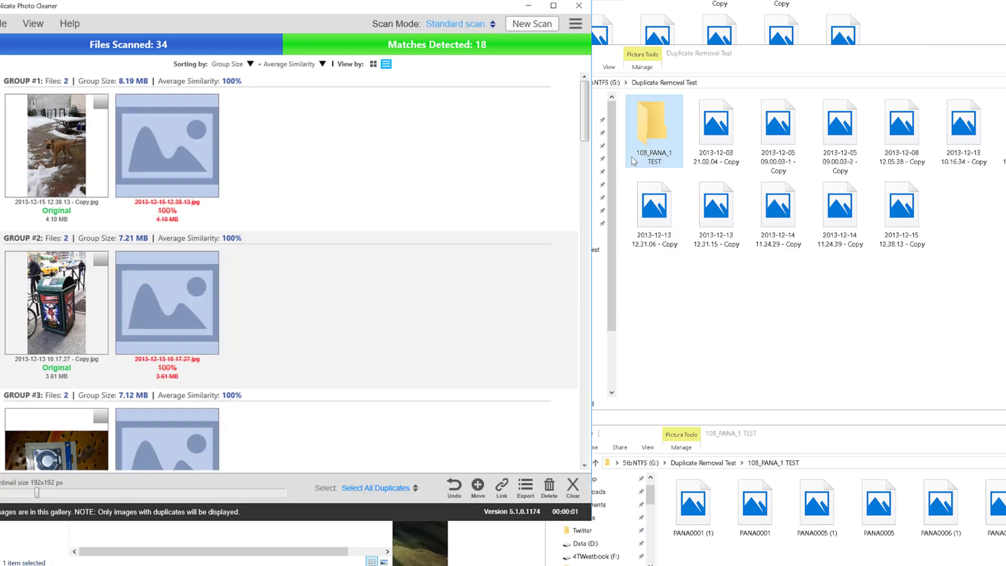
- Check the Explorer folder, then review the unmarked lower-similarity pairs like 88% PANA0005
click(816, 67)
click(445, 11)
scroll(239, 206, down, 10)
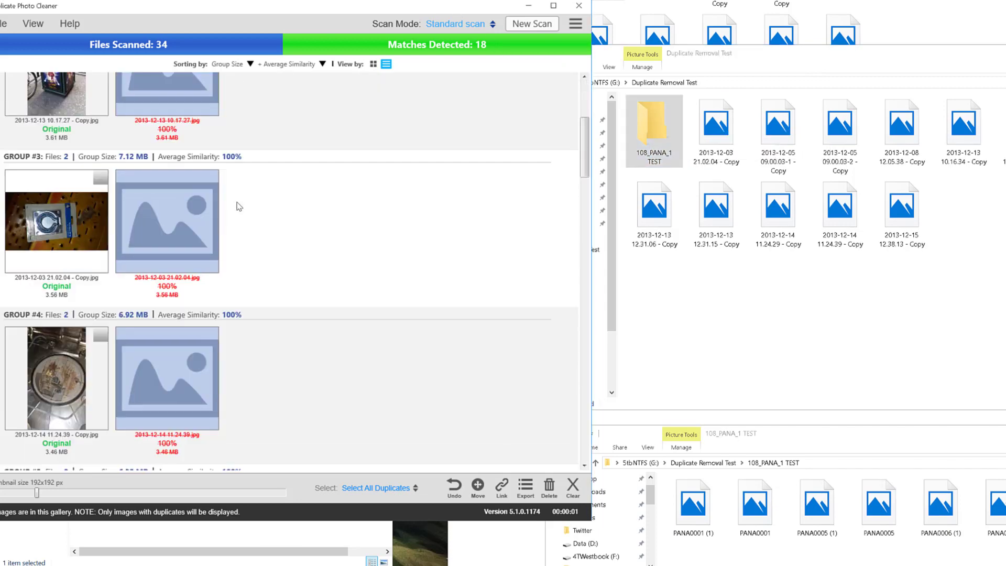
scroll(239, 206, down, 10)
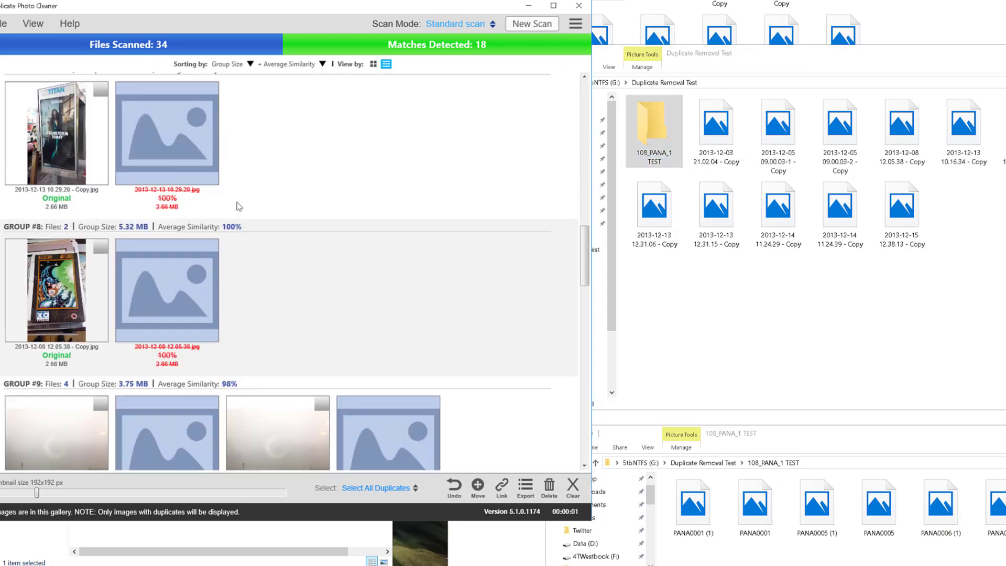
scroll(239, 206, down, 10)
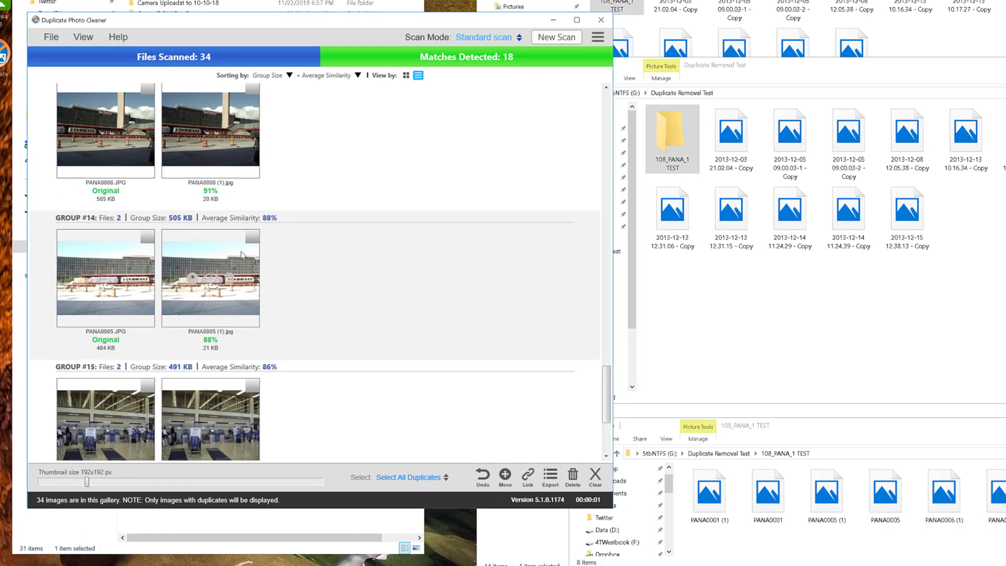
mouse_move(235, 254)
mouse_move(231, 149)
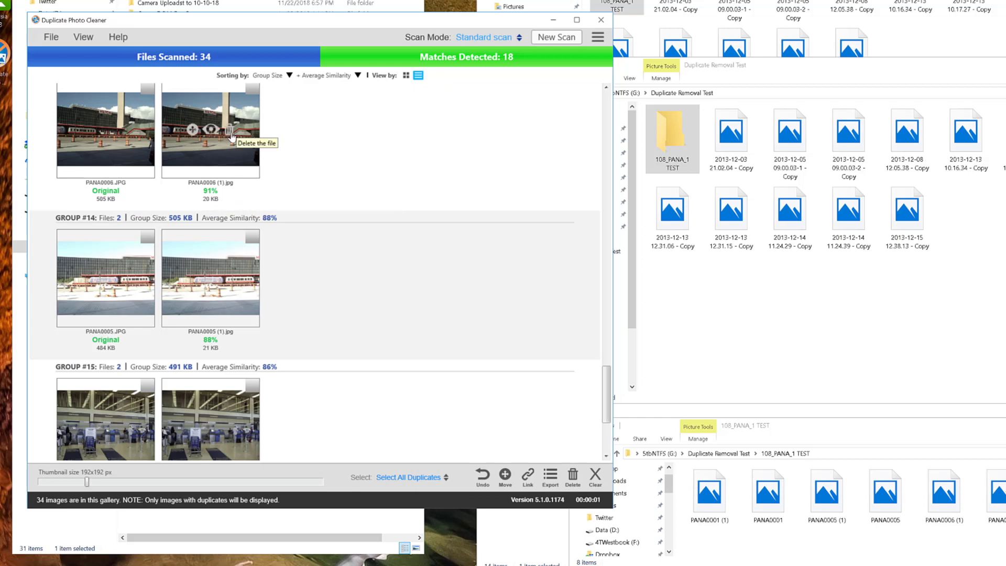
mouse_move(250, 125)
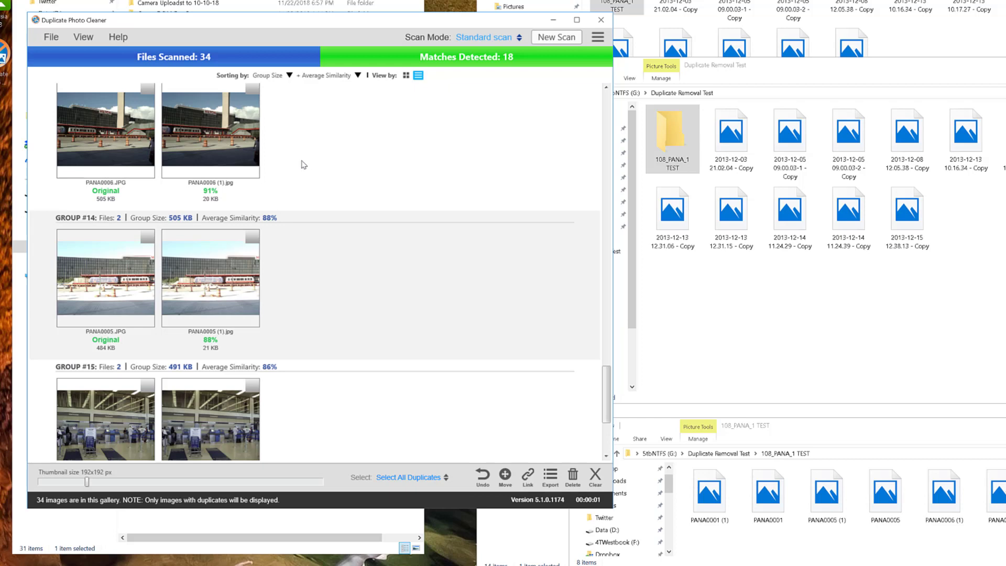
- Tick PANA0006 (1), PANA0005 (1), PANA0008 (3), PANA0001 (1) and original PANA0001.JPG; move the Explorer window up
click(253, 89)
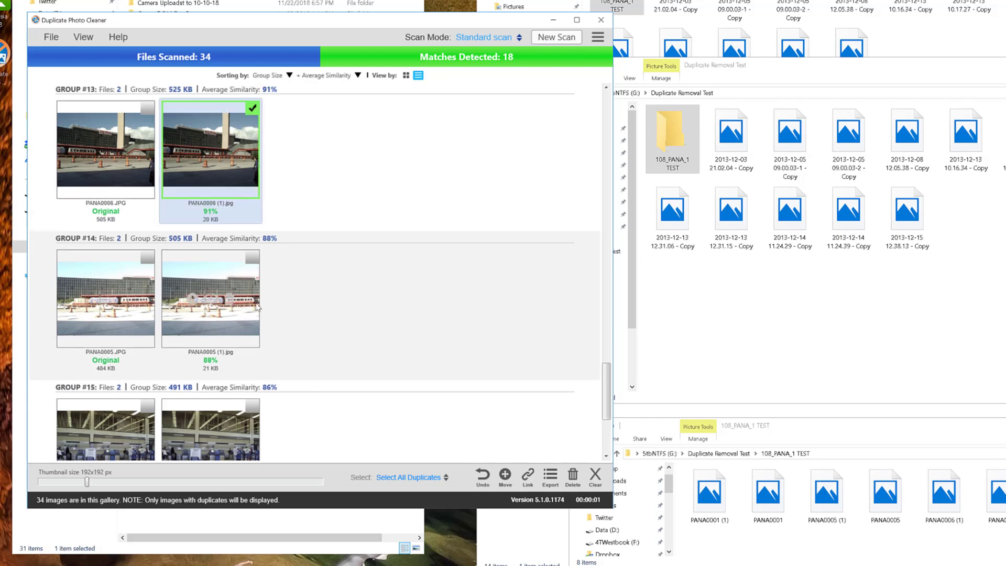
click(252, 257)
scroll(290, 288, down, 3)
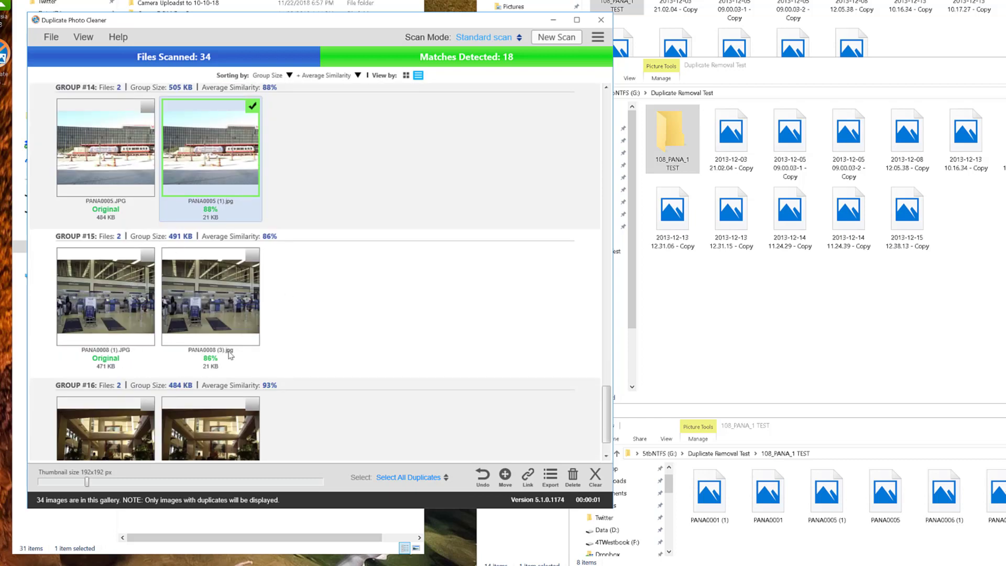
click(223, 296)
scroll(299, 331, down, 1)
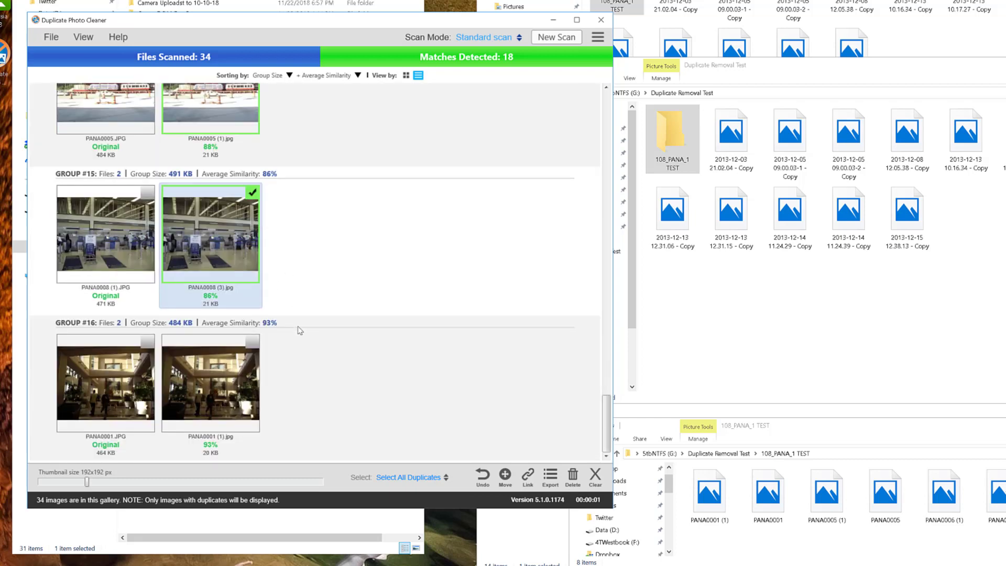
click(253, 345)
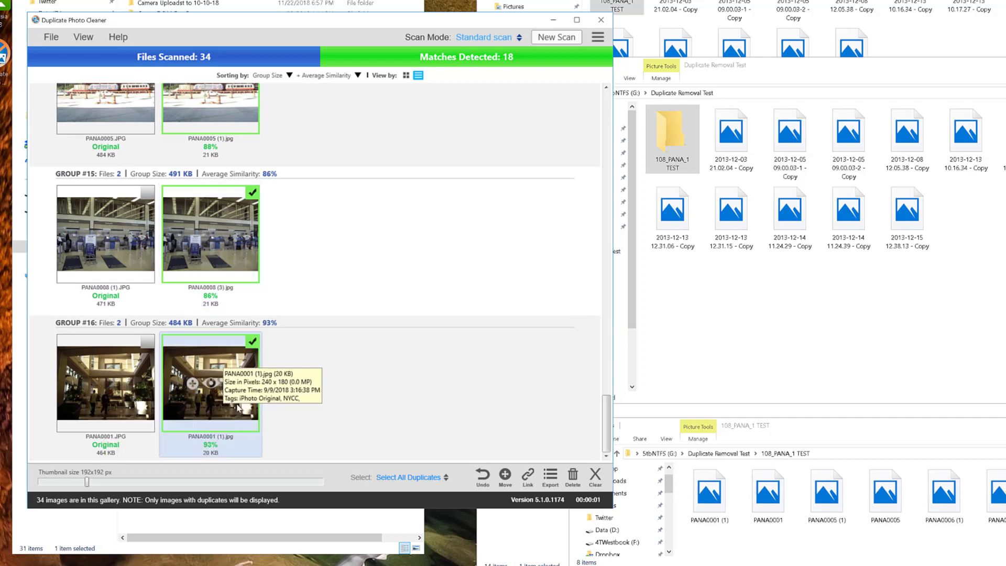
click(148, 343)
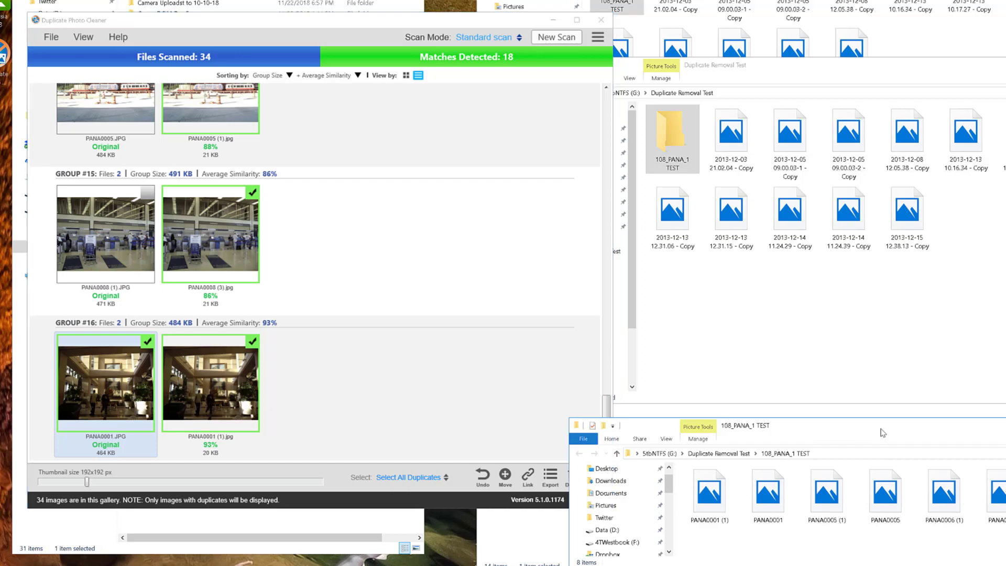
drag(886, 427, 938, 405)
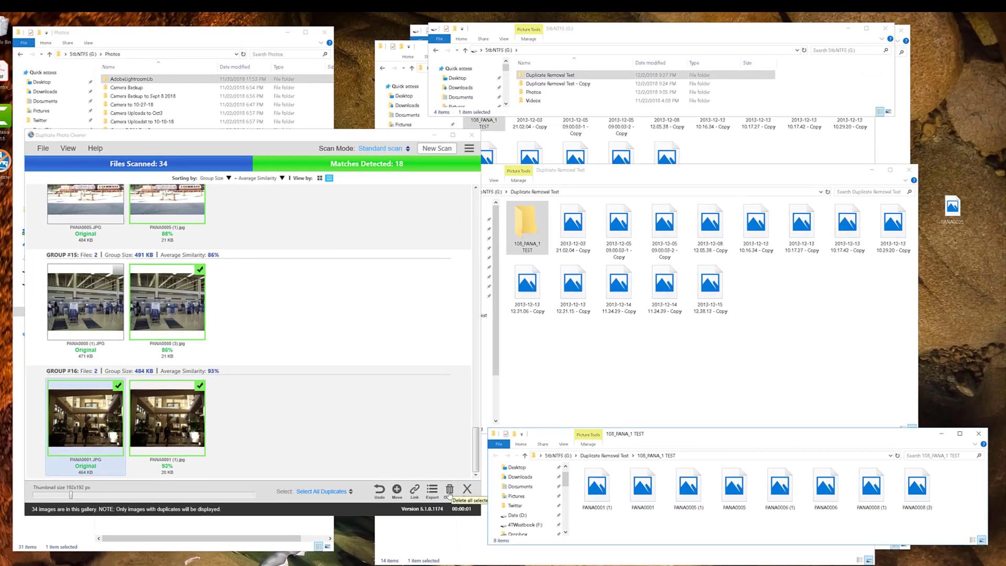
- Move the checked PANA photos to the Recycle Bin and scroll down the results list
key(Delete)
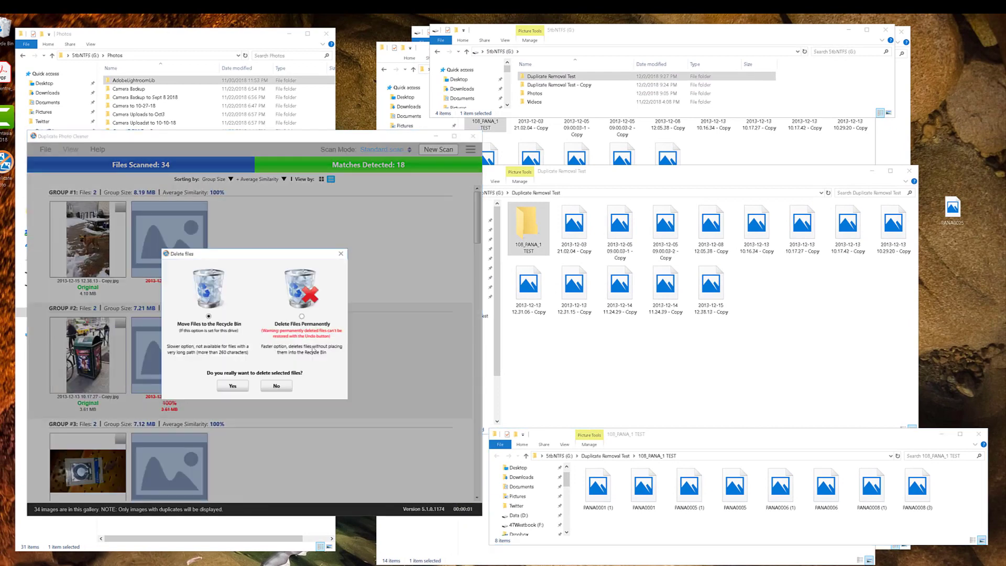
click(233, 386)
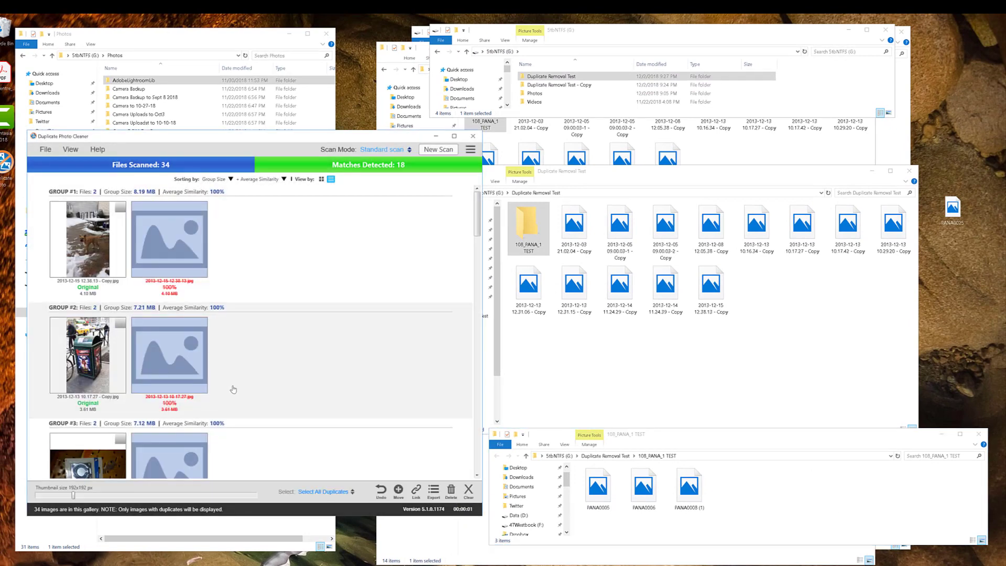
scroll(371, 418, down, 20)
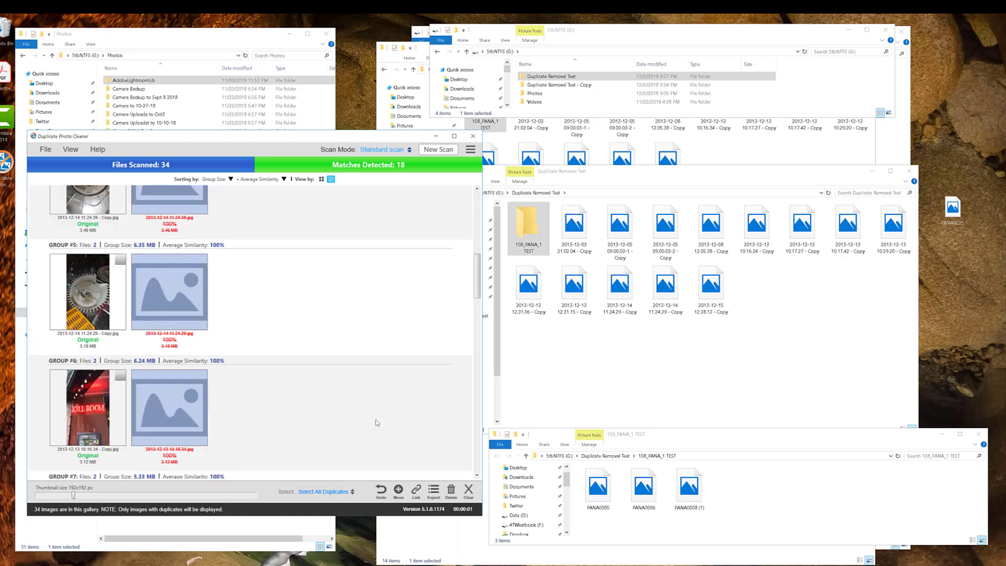
scroll(379, 439, down, 3)
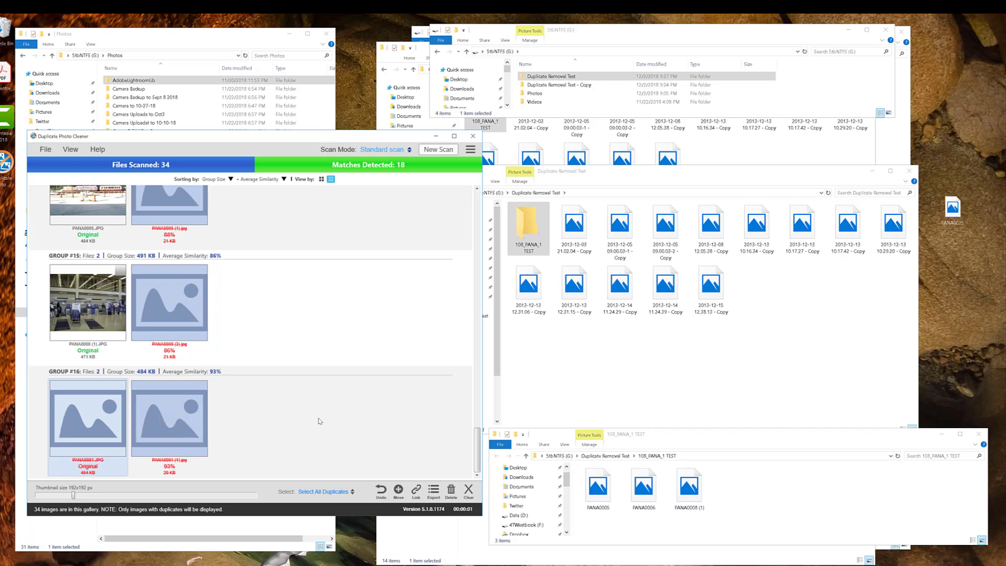
- Undo the last deletion, restoring the five PANA photos to 108_PANA_1 TEST
click(382, 491)
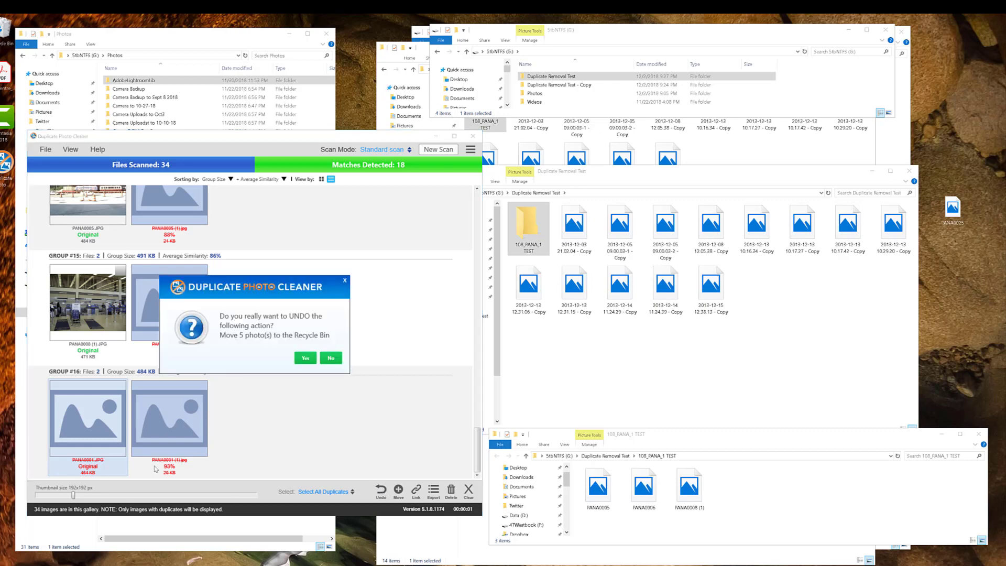
click(304, 358)
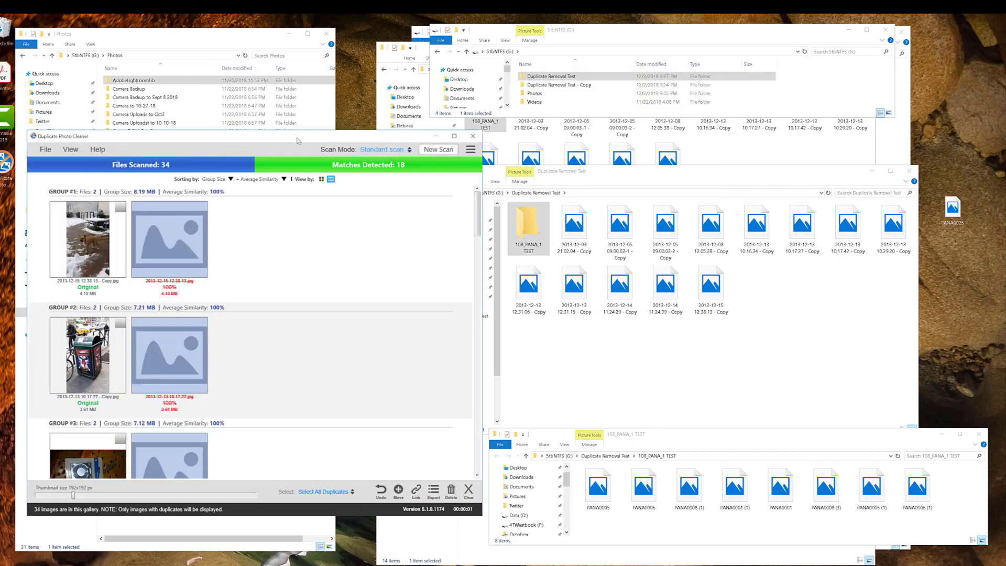
- Re-tick the PANA0006 (1), PANA0005 (1) and PANA0008 (3) copies for deletion
scroll(356, 373, down, 20)
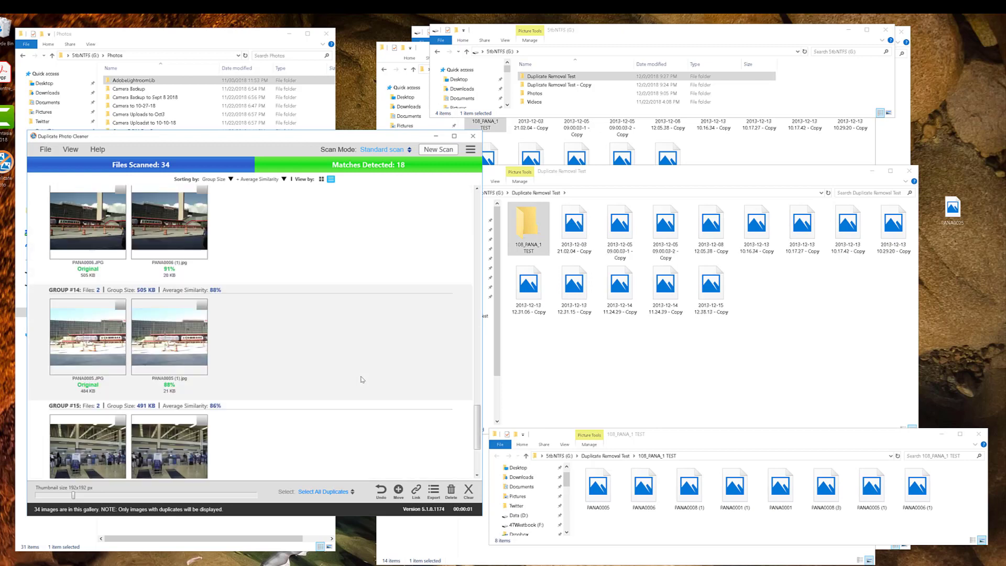
scroll(361, 379, up, 5)
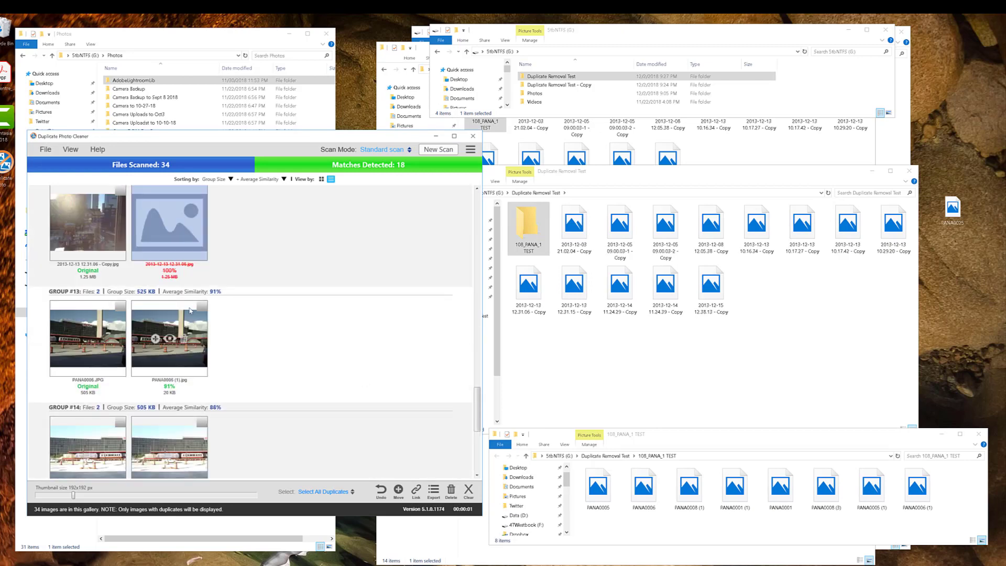
click(201, 309)
scroll(200, 367, down, 3)
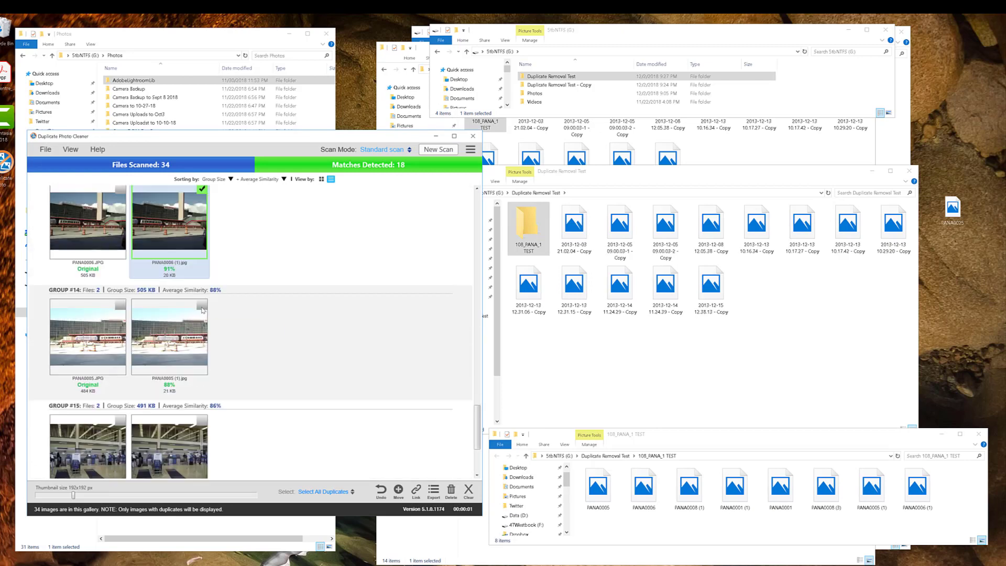
click(201, 309)
scroll(201, 318, down, 3)
click(201, 314)
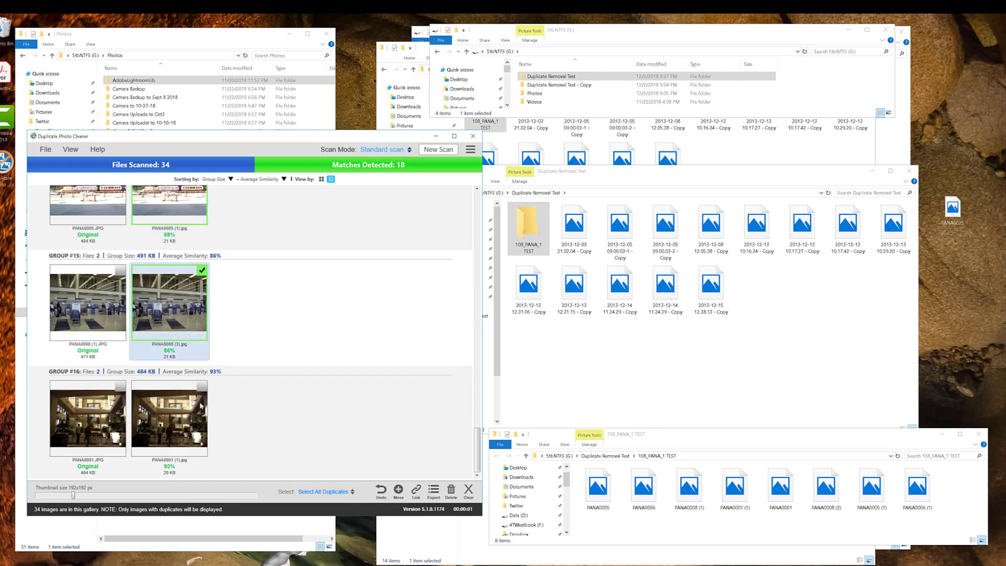
- Mark PANA0001 (1) and original PANA0001.JPG, then send all checked photos to the Recycle Bin
click(203, 389)
click(118, 387)
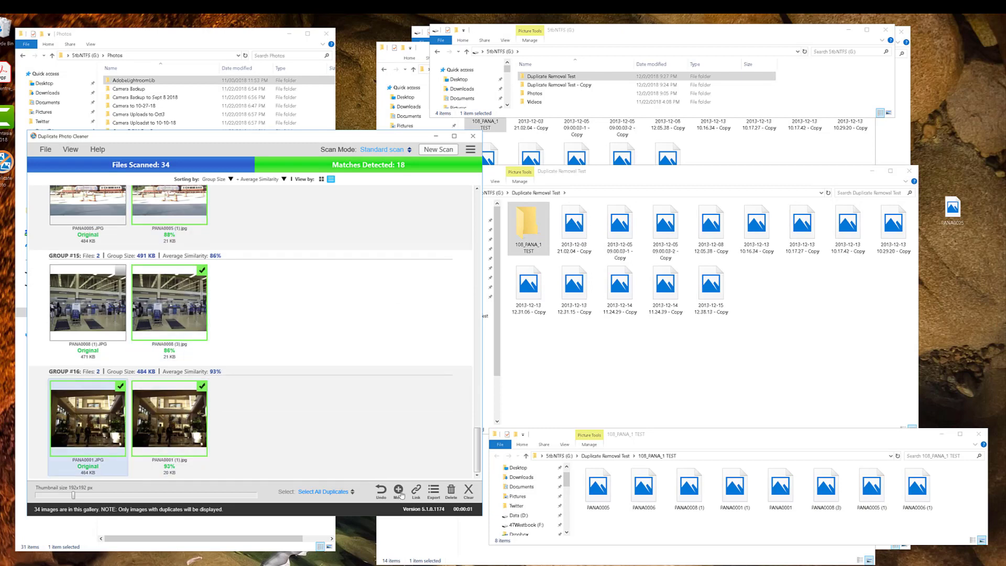
click(452, 492)
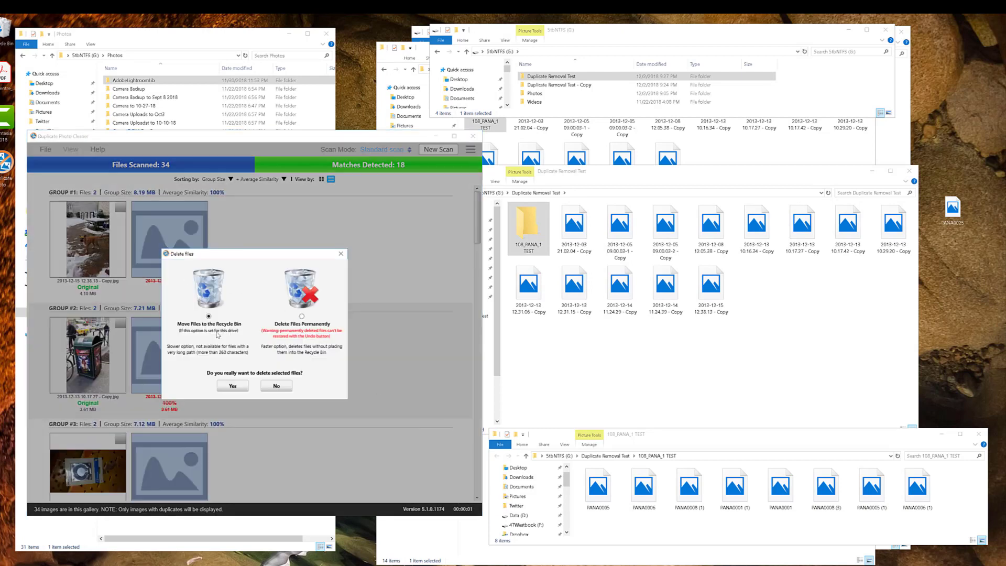
click(233, 387)
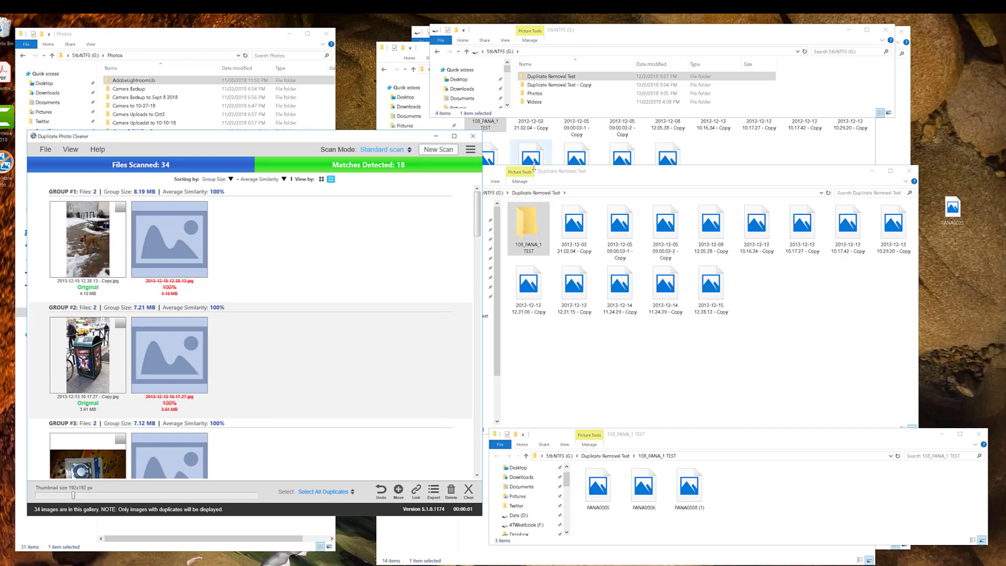
click(399, 149)
click(405, 139)
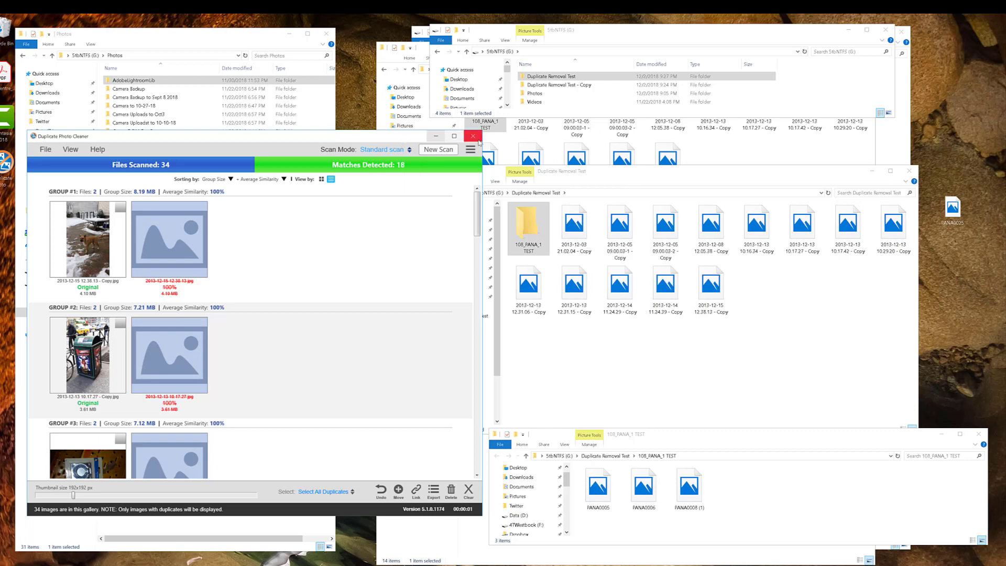